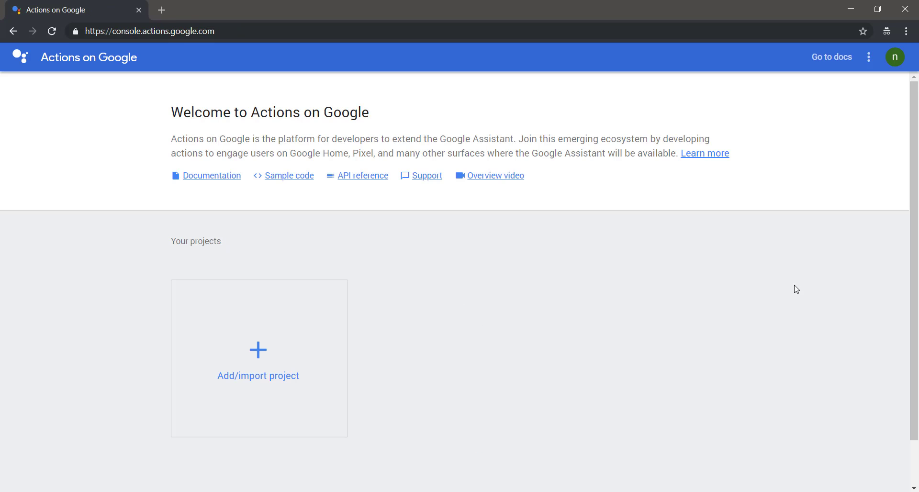
Start adding a project and accept the Actions on Google Terms of Service.
click(316, 357)
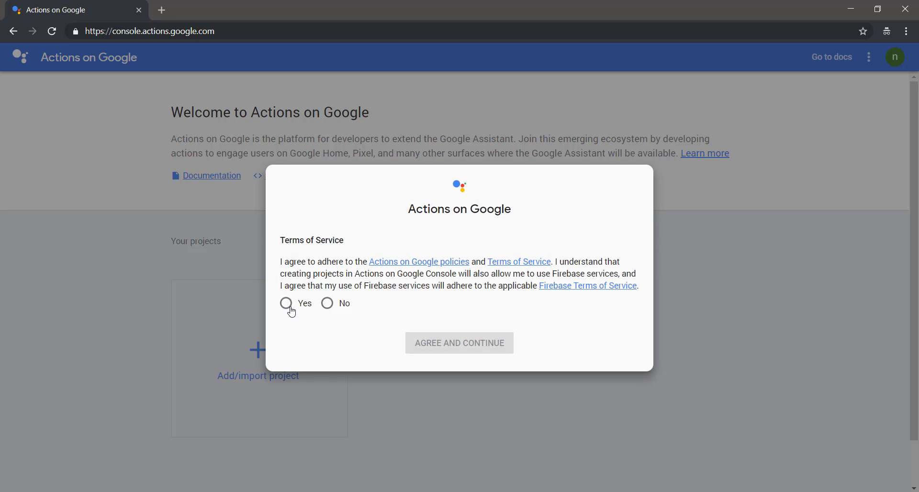
click(289, 305)
click(467, 353)
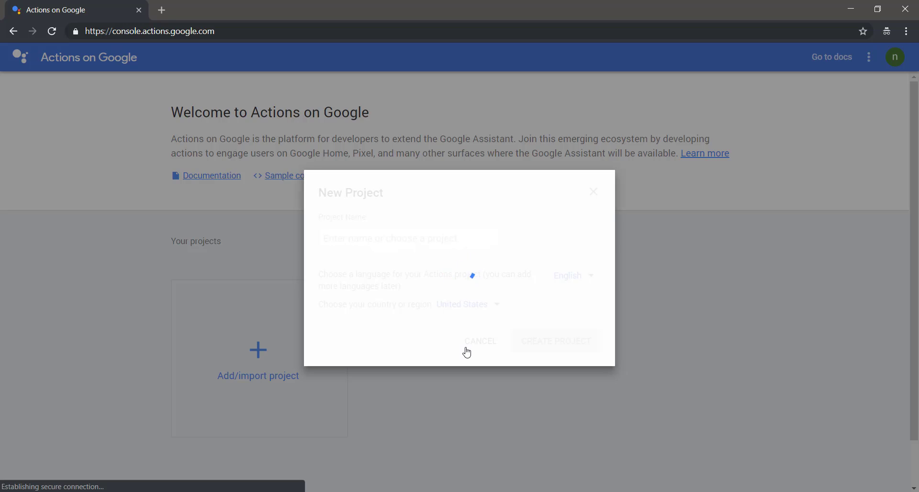
Create a new project named "my test app".
click(348, 237)
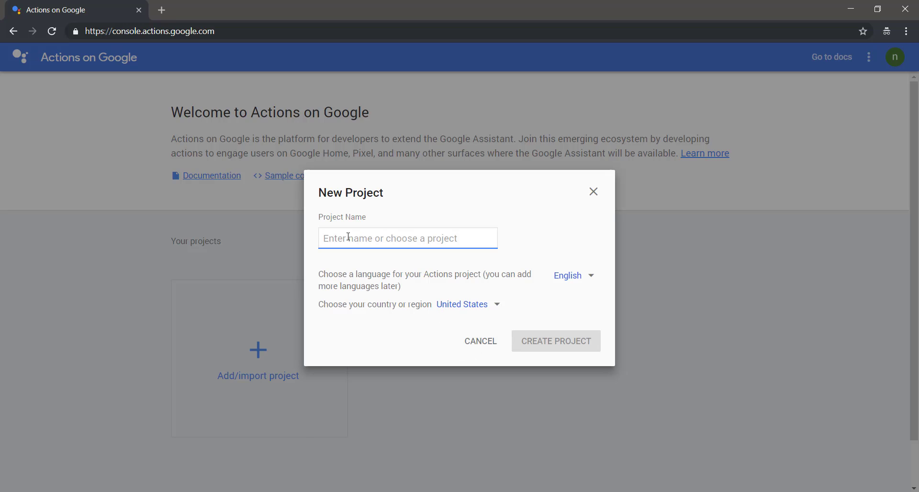
text(my )
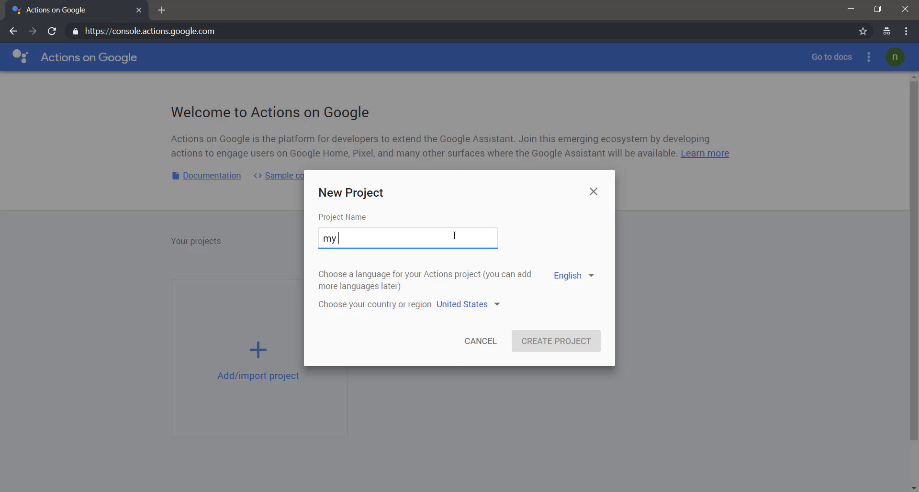
text(test app)
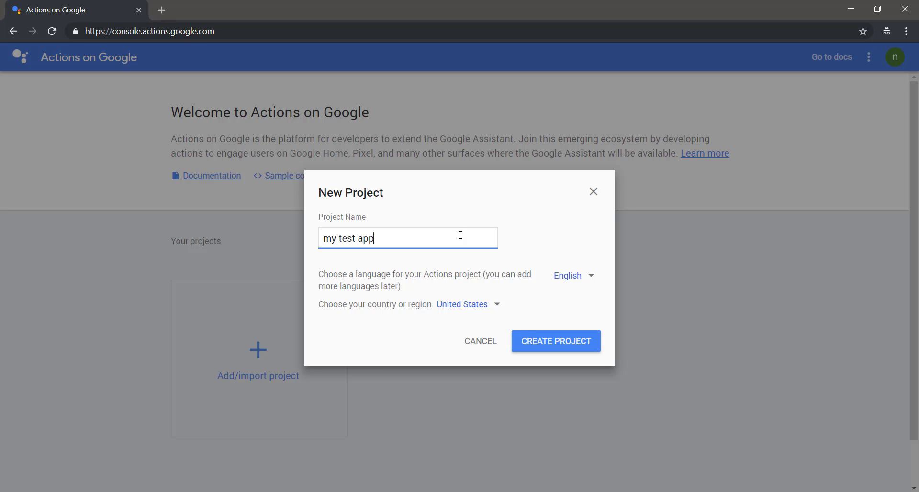
click(544, 348)
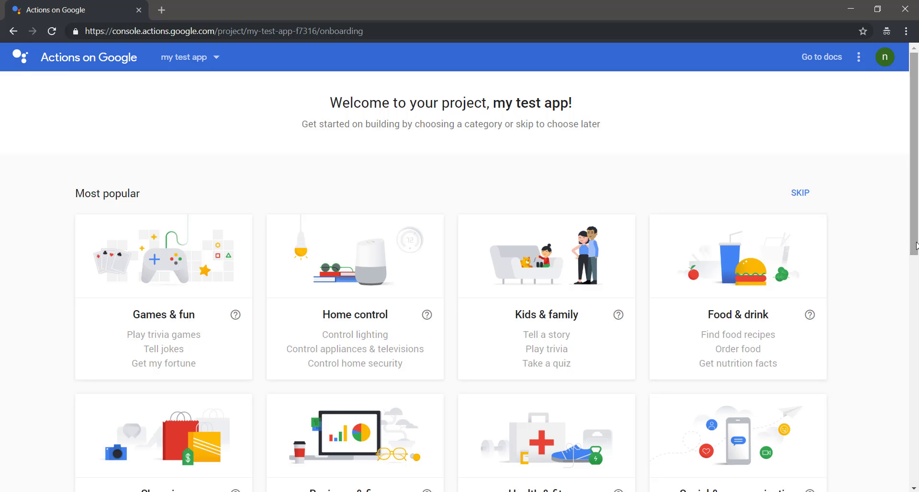
Choose the Flash cards template as the project's starting point.
drag(914, 196, 917, 427)
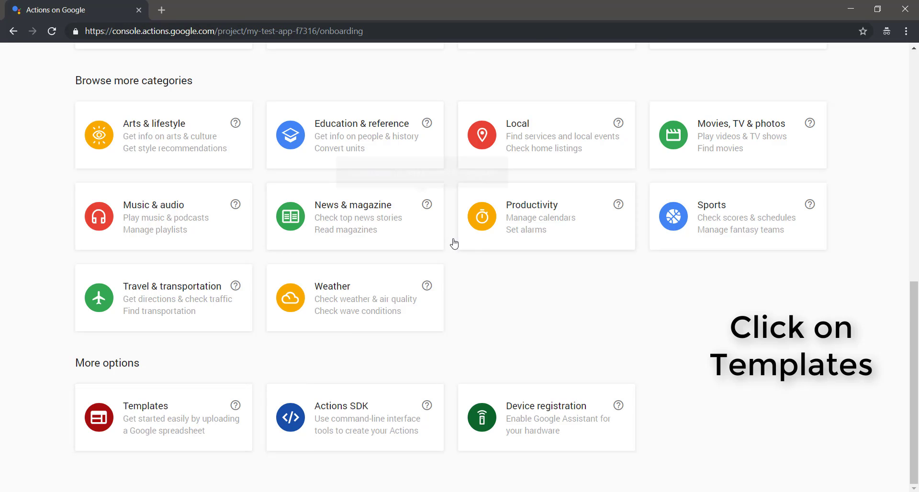
click(145, 423)
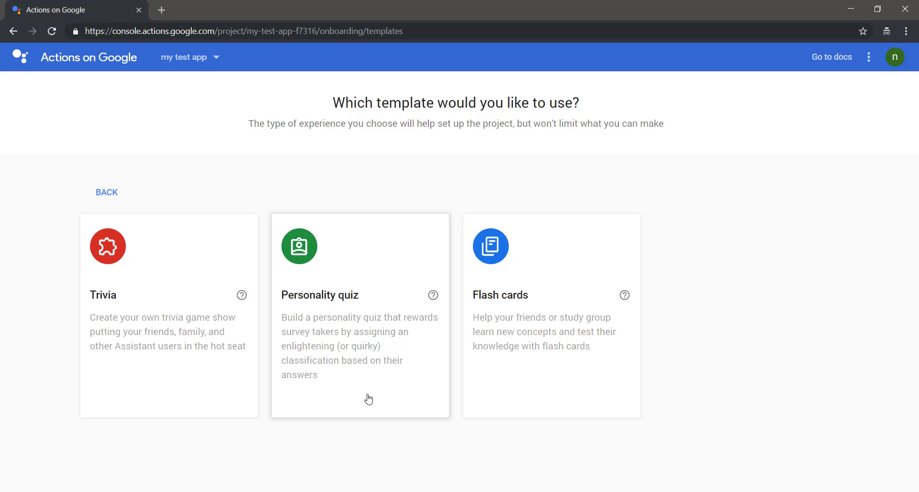
click(526, 381)
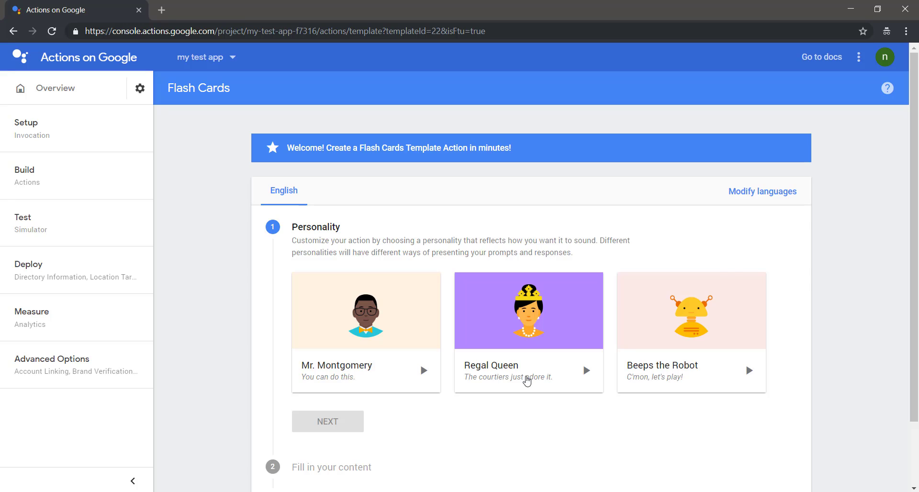
Select the Regal Queen personality for the flash cards action and continue to the content stage.
scroll(917, 302, down, 1)
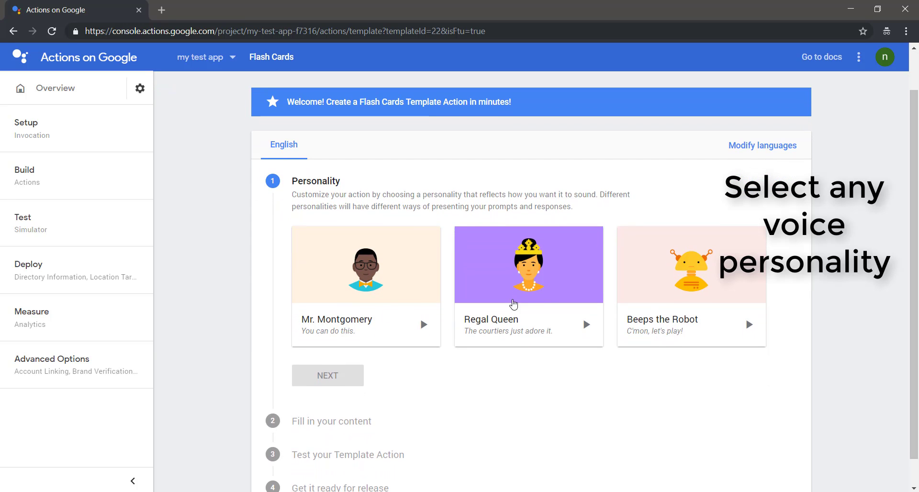
click(514, 304)
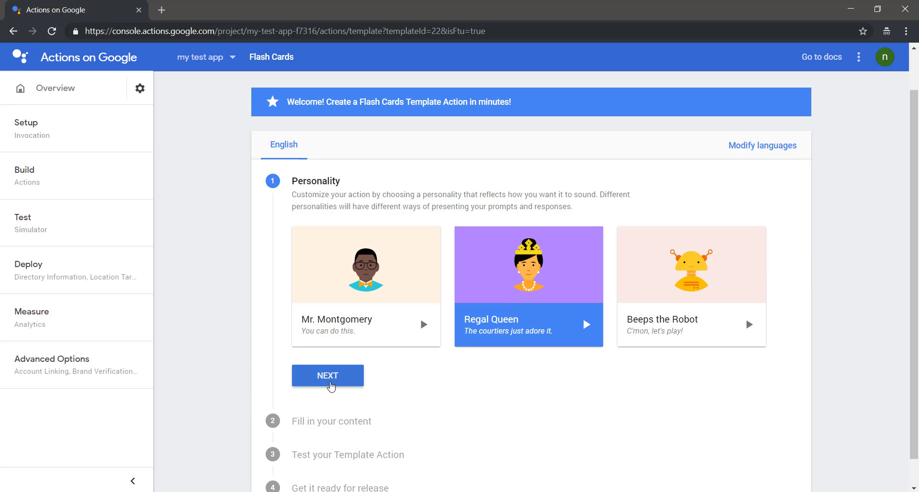
click(329, 386)
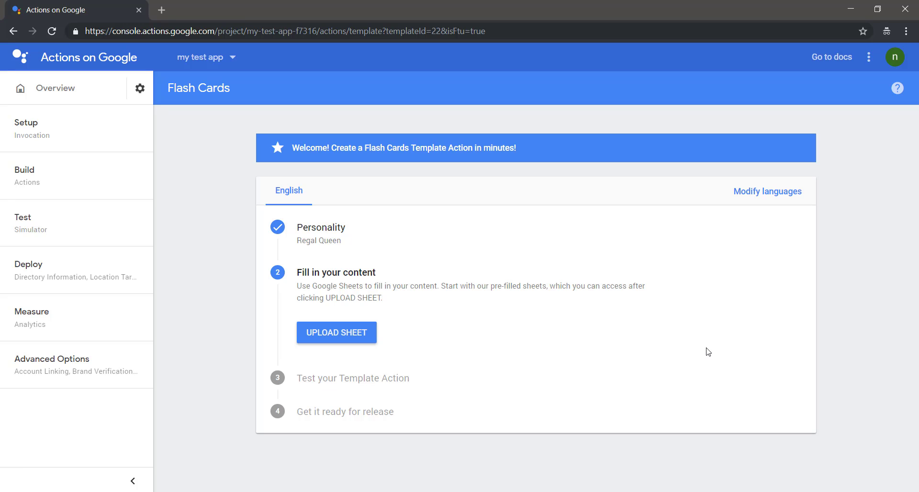
Begin the sheet upload and make an editable copy of the pre-filled Flash Cards Game Google Sheet.
click(342, 339)
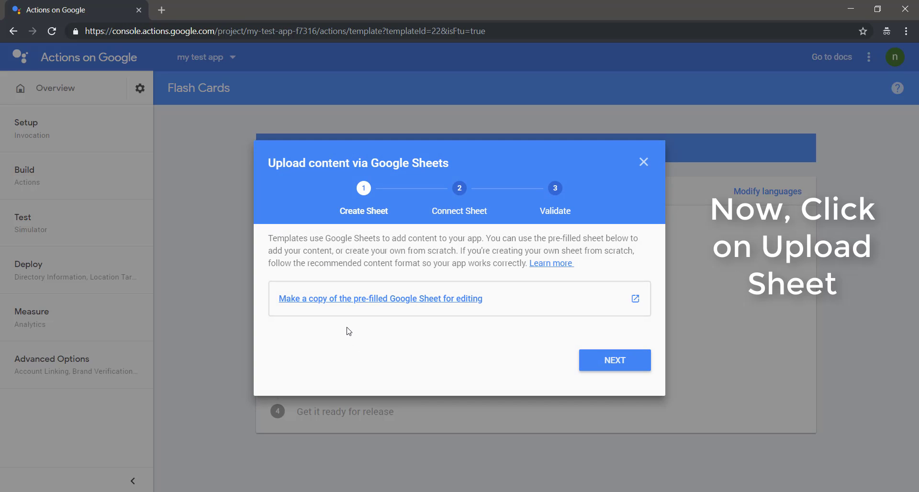
click(339, 299)
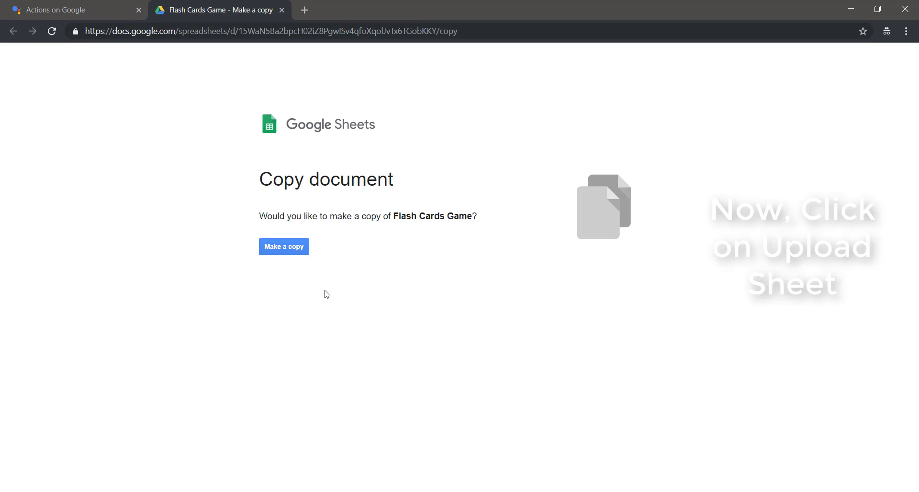
click(284, 248)
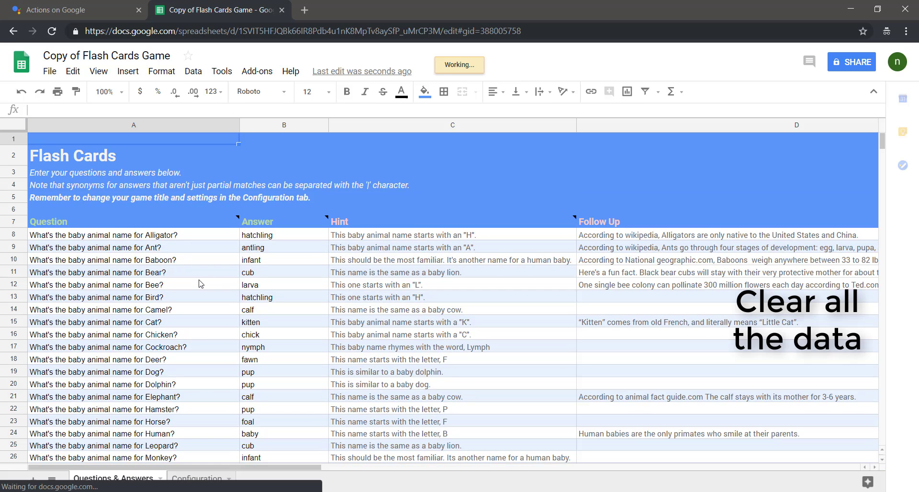
Clear all sample flash card entries in columns A to D, from row 8 down to row 51.
click(141, 235)
key(shift+Down)
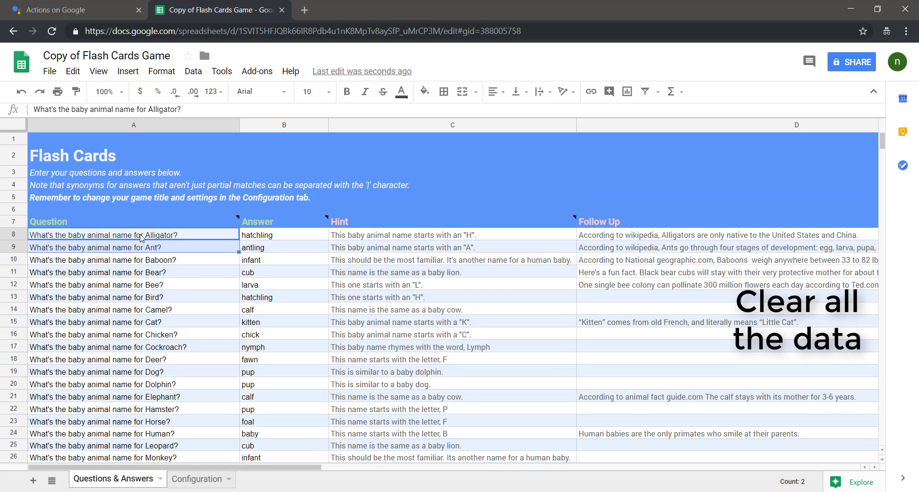
key(shift+Right)
key(shift+Right)
key(shift+Right)
key(shift+Down)
key(shift+Down)
key(shift+Down)
key(shift+Down)
key(shift+Down)
key(shift+Down)
key(shift+Down)
key(shift+Down)
key(shift+Down)
key(shift+Down)
key(shift+Down)
key(shift+Down)
key(shift+Down)
key(shift+Down)
key(shift+Down)
key(shift+Down)
key(shift+Down)
key(shift+Down)
key(shift+Down)
key(shift+Down)
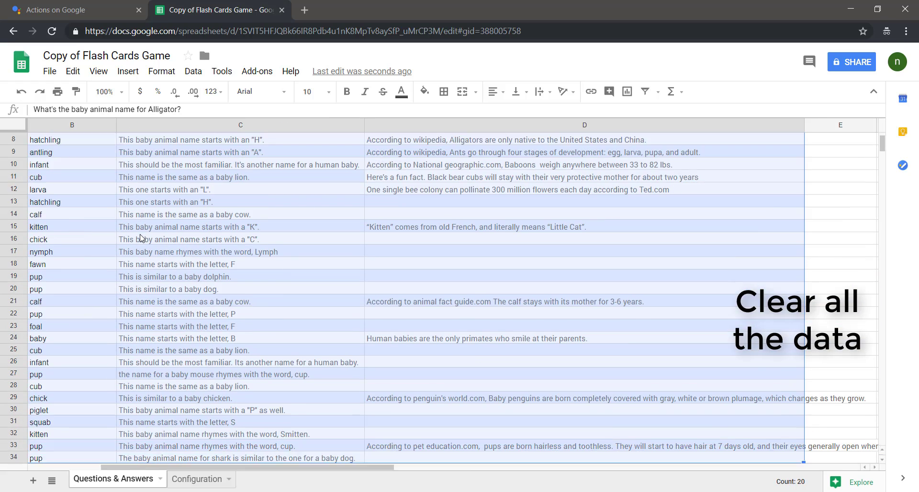
key(shift+Down)
key(shift+Down)
key(shift+Down)
key(shift+Down)
key(shift+Down)
key(shift+Down)
key(shift+Down)
key(shift+Down)
key(shift+Down)
key(shift+Down)
key(shift+Down)
key(shift+Down)
key(shift+Down)
key(shift+Down)
key(shift+Down)
key(shift+Down)
key(shift+Down)
key(Delete)
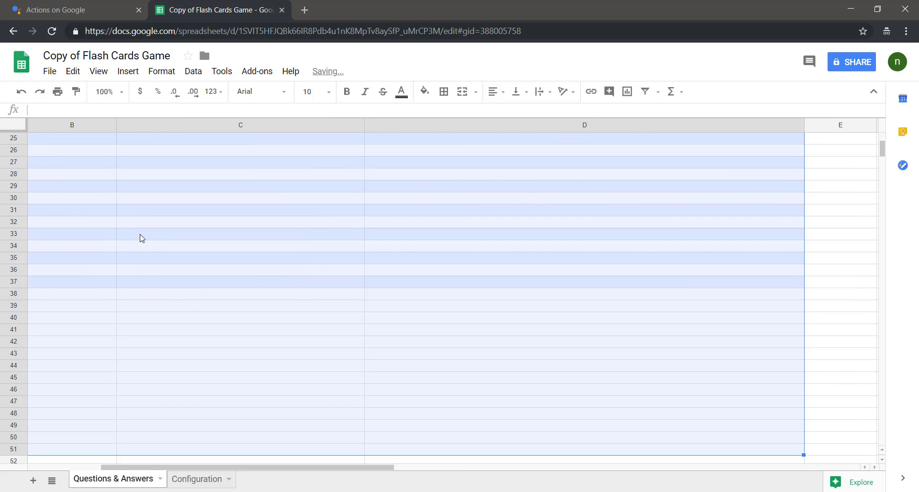
Enter the question "2+2 is" with the answer 4 in row 8.
scroll(117, 250, up, 8)
click(145, 249)
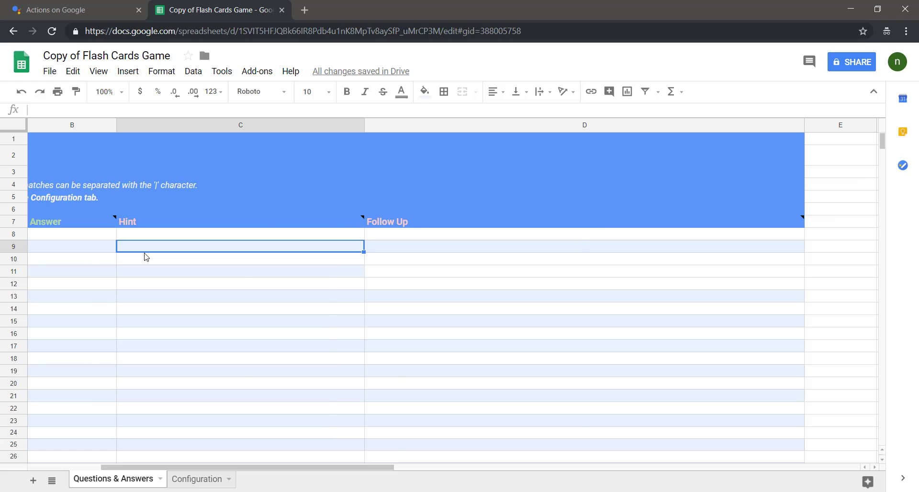
key(Left)
key(Left)
key(Up)
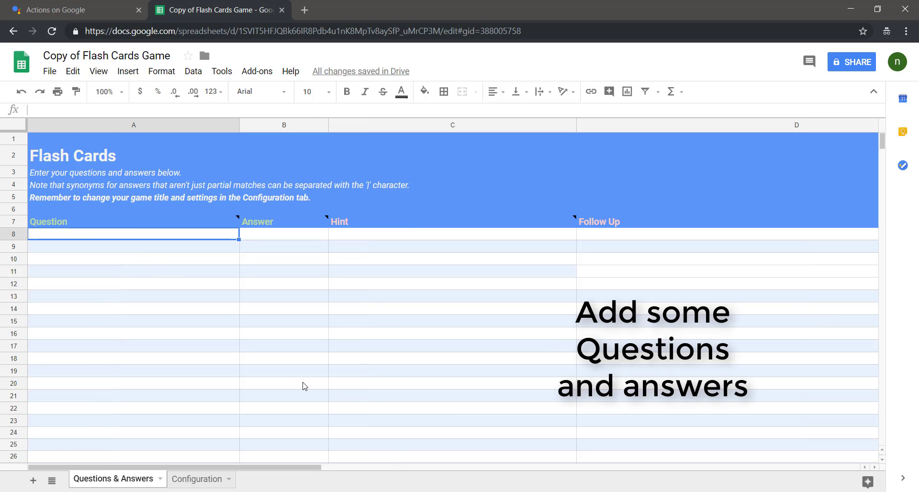
text(2+2 is)
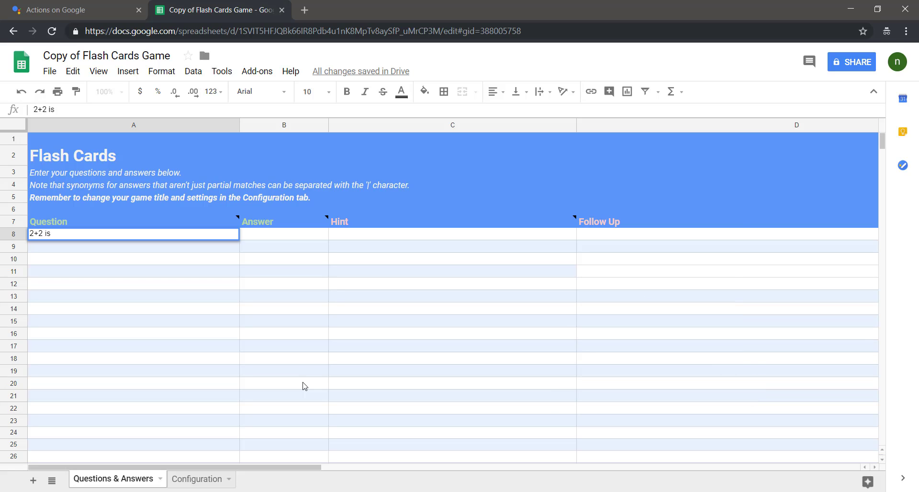
key(Tab)
text(4)
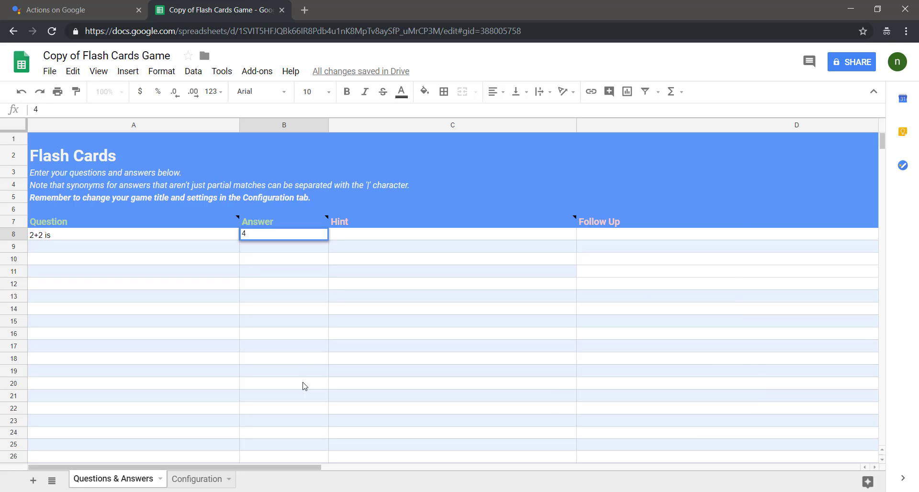
key(Return)
Add the question "google is" in row 9 with the answer "search engine" and the hint "google.com".
text(google is)
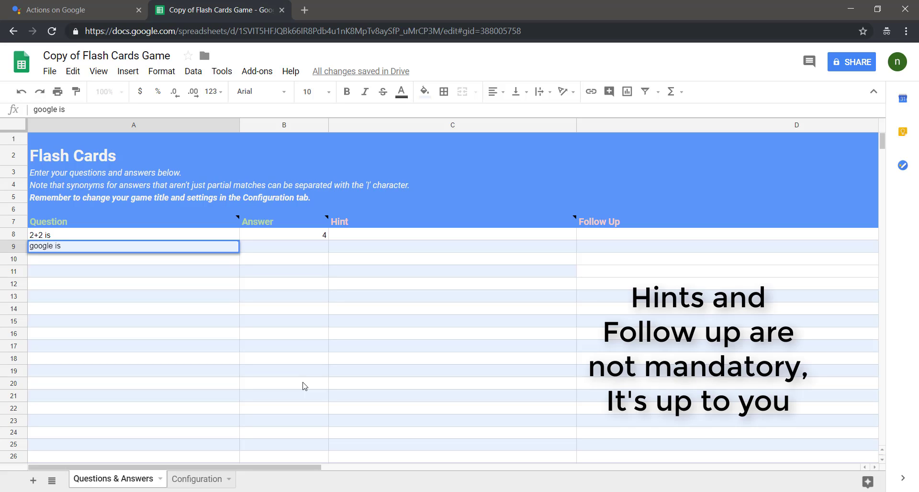
key(Tab)
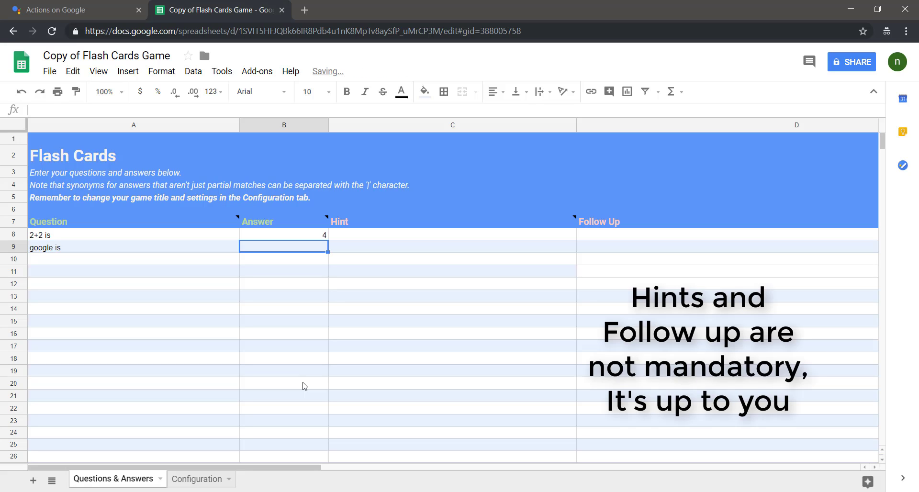
text(search)
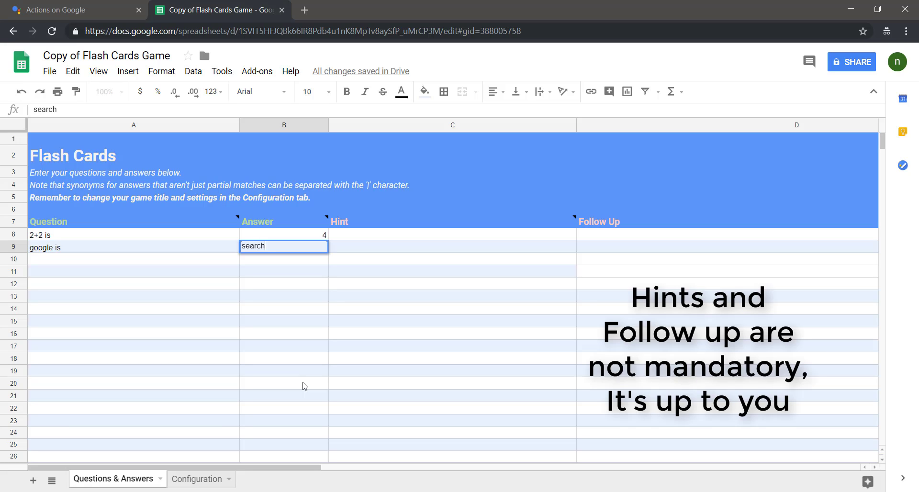
text( engine)
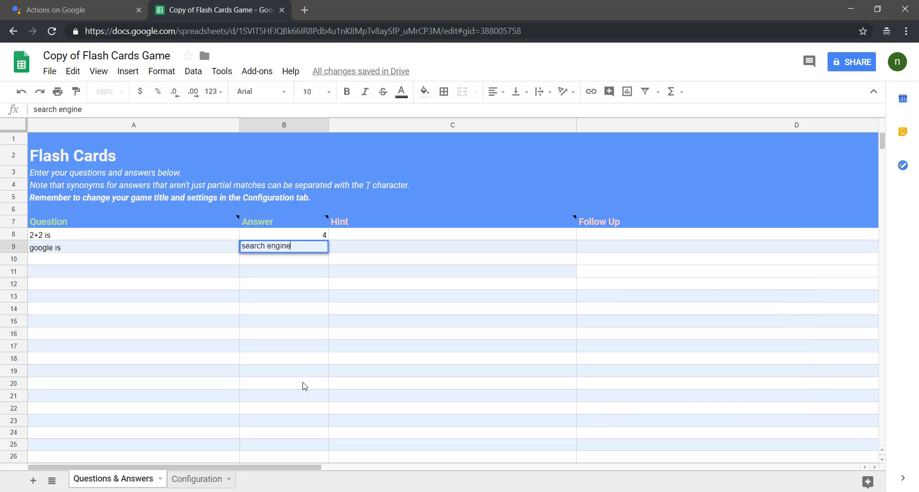
key(Tab)
text(google.com)
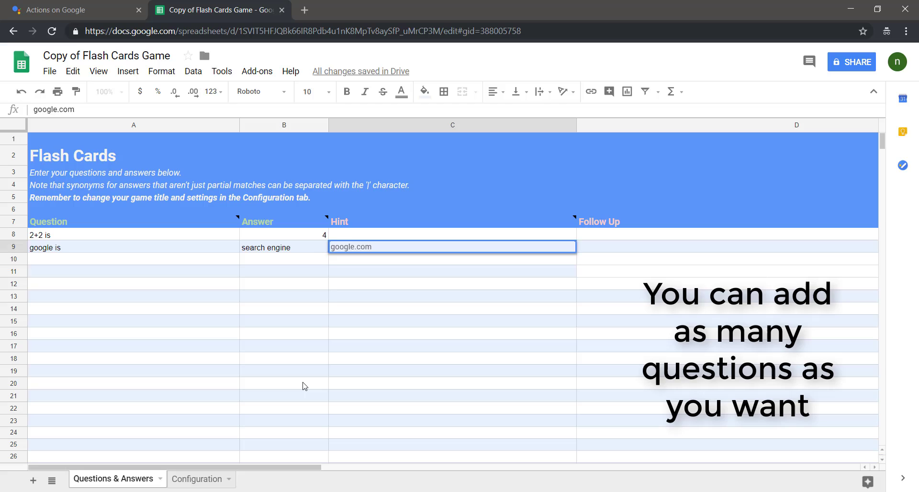
key(Return)
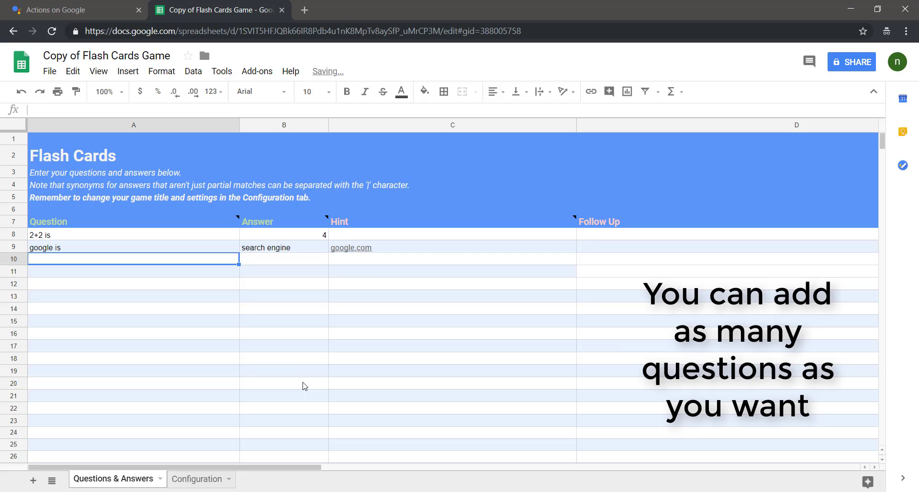
Add the question "tomato is a fruit or vegetable" in row 10 with the answer "fruit" and the follow-up "mostly used in sauces".
text(tomat)
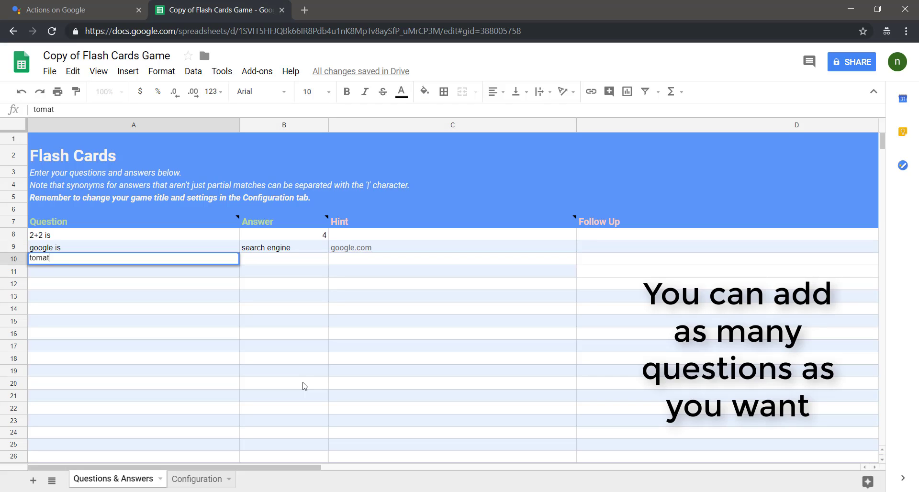
text(o is a fruit or )
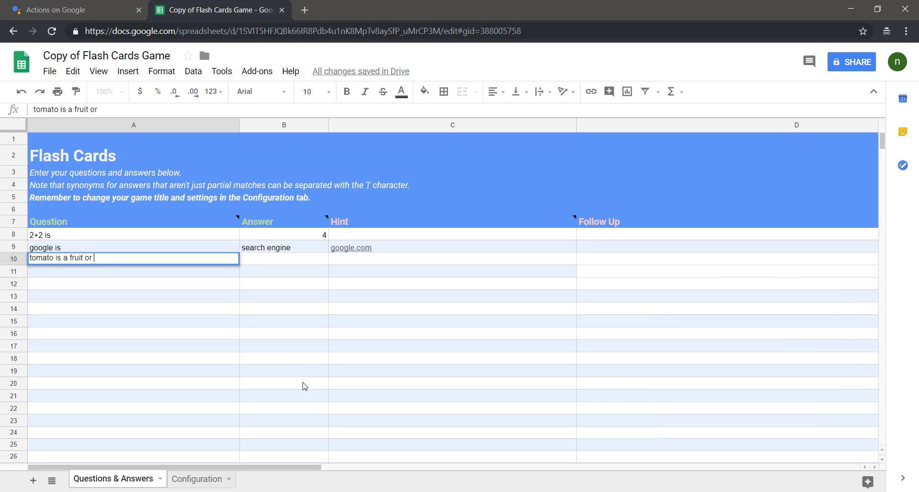
text(vegetable)
key(Tab)
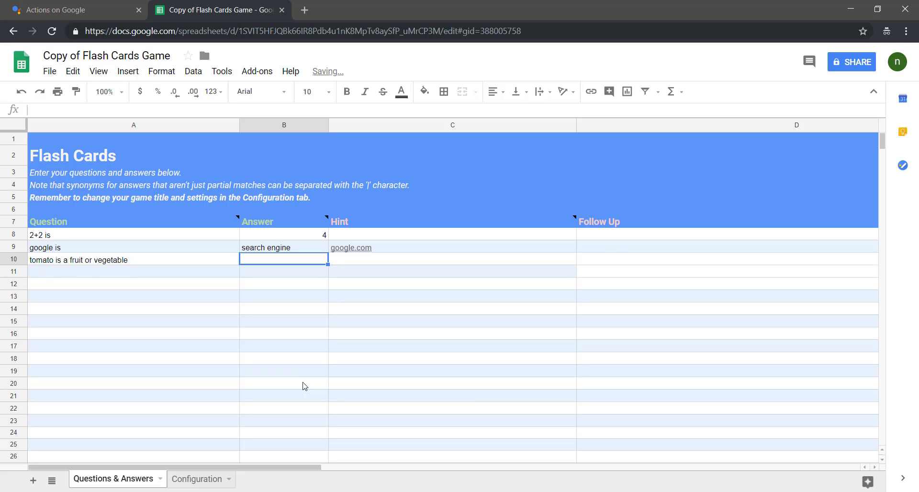
text(fruit)
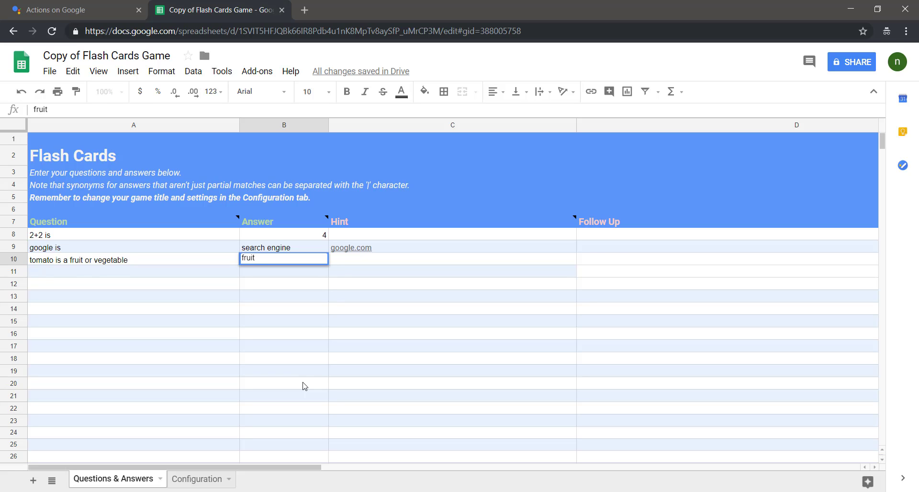
key(Tab)
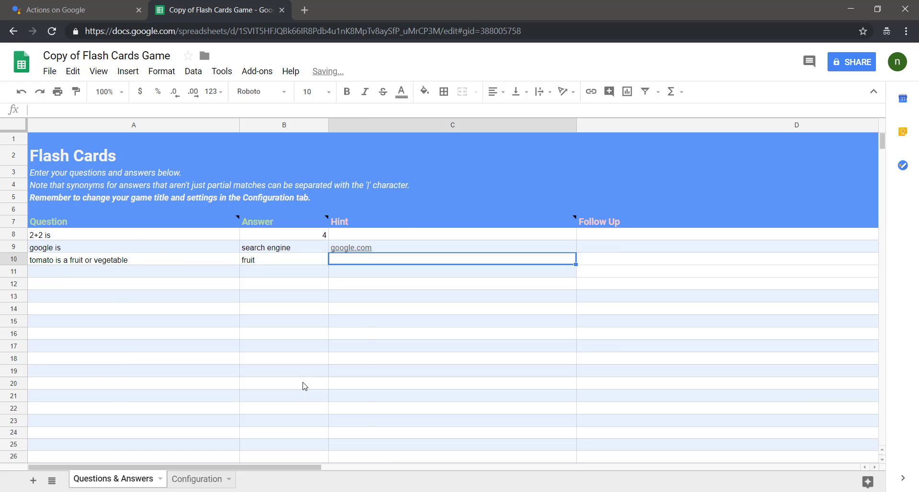
key(Tab)
text(mostly used in sauces)
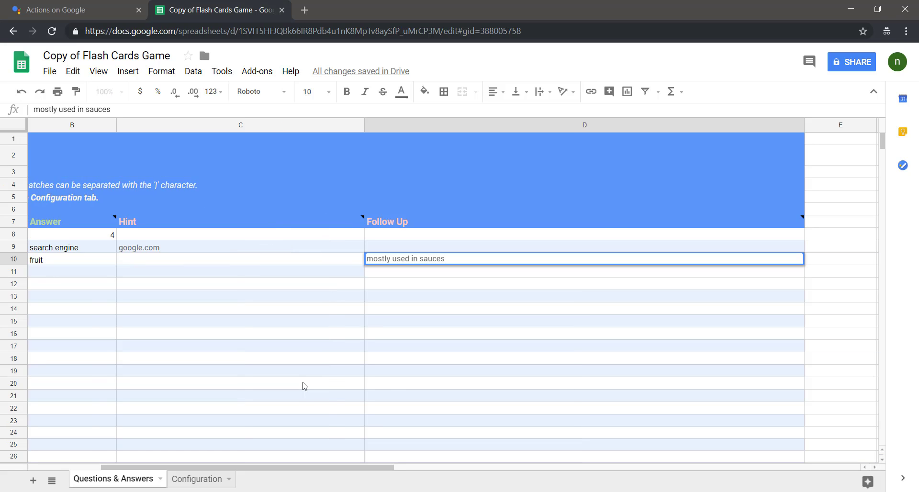
key(Return)
Add the question "whale is a" in row 11 with the answer "mammal" and the hint "scientific name".
text(whale is a)
key(Tab)
text(mammal)
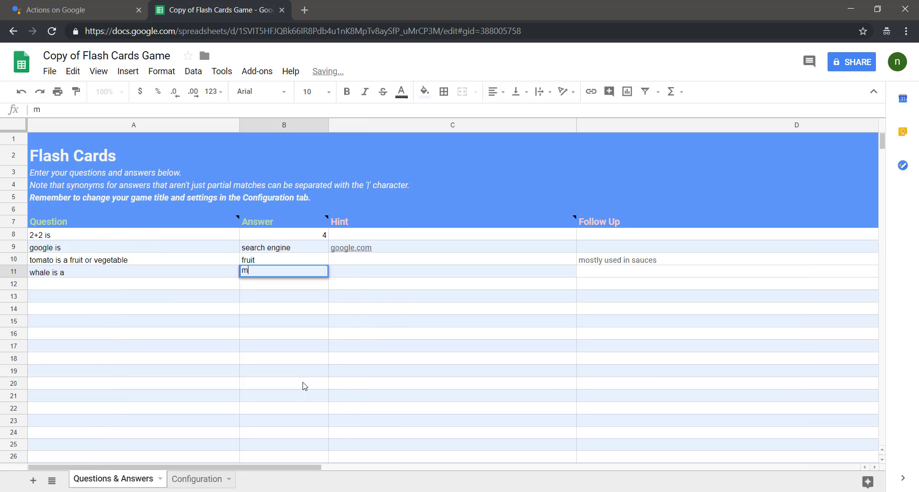
key(Tab)
text(scientific name)
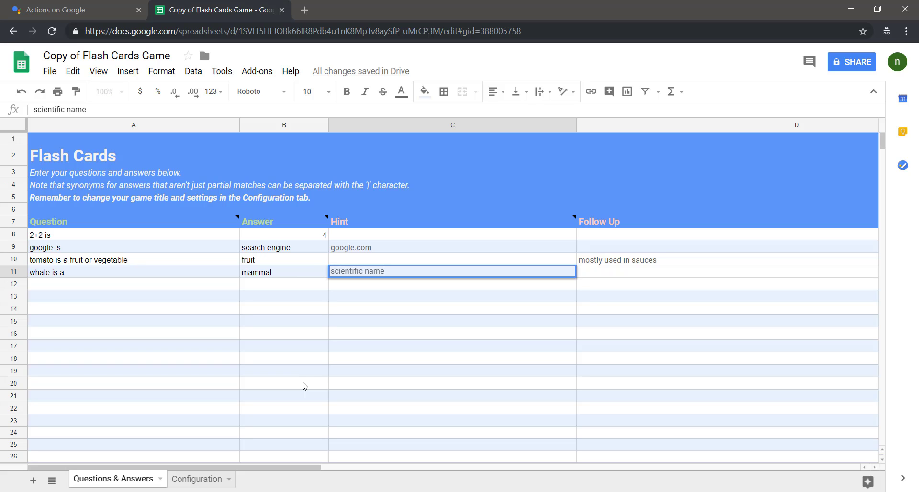
key(Return)
Add the question "keyboard is a input or output device" in row 12 with the answer "input".
text(keyboard is a input or)
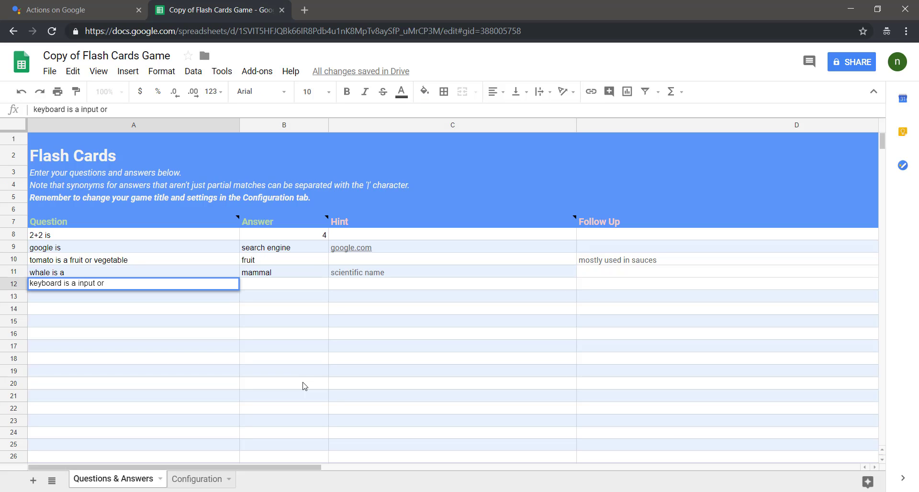
text( output device)
key(Tab)
text(input)
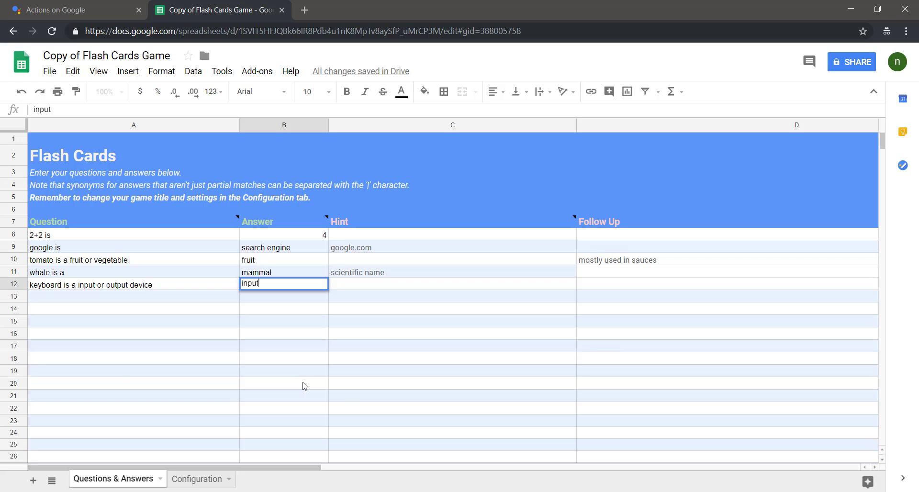
key(Tab)
key(Tab)
key(Left)
key(Left)
key(Left)
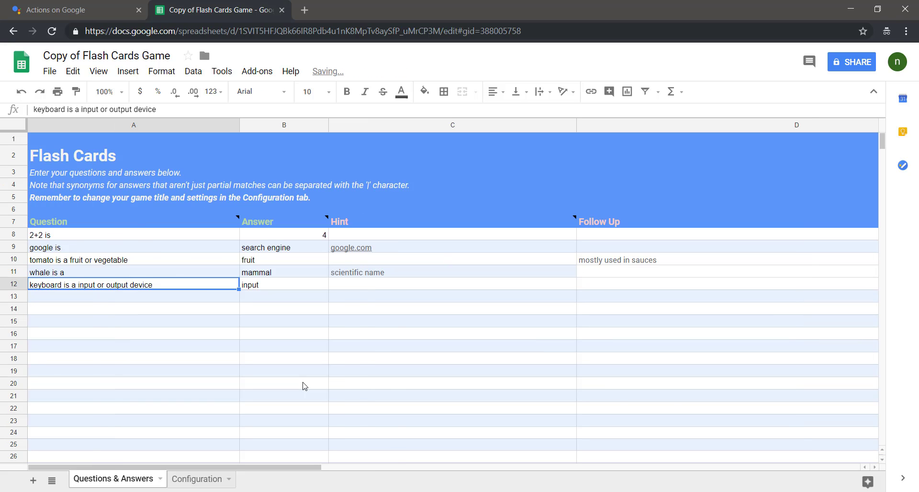
key(Down)
key(Down)
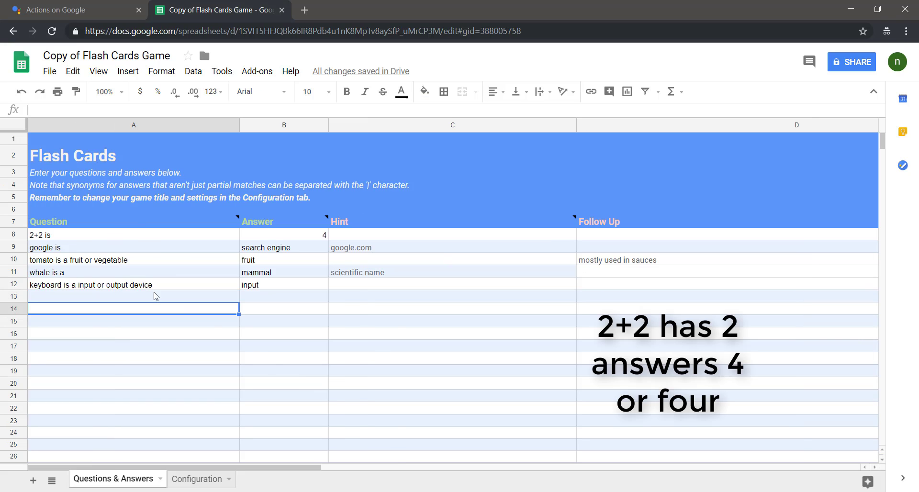
Add "four" as an alternative answer to the "2+2 is" question so the cell reads "4 | four".
click(286, 238)
double_click(286, 241)
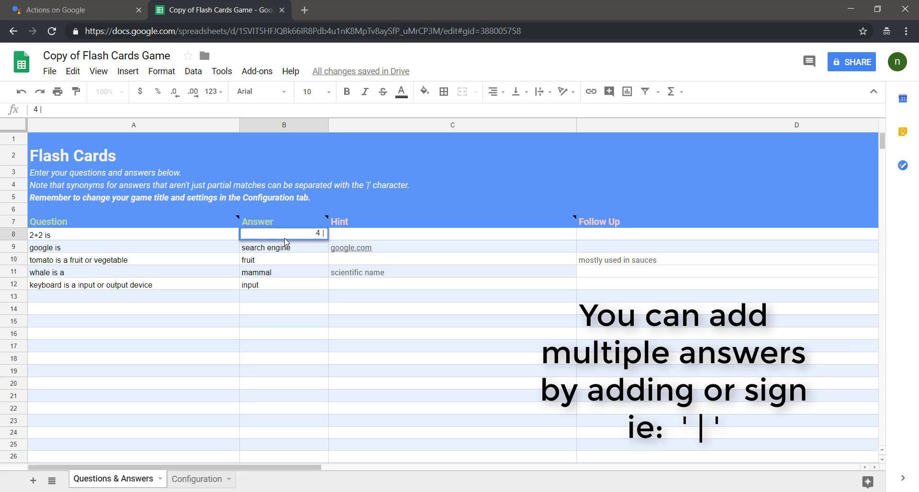
text(| four)
click(274, 323)
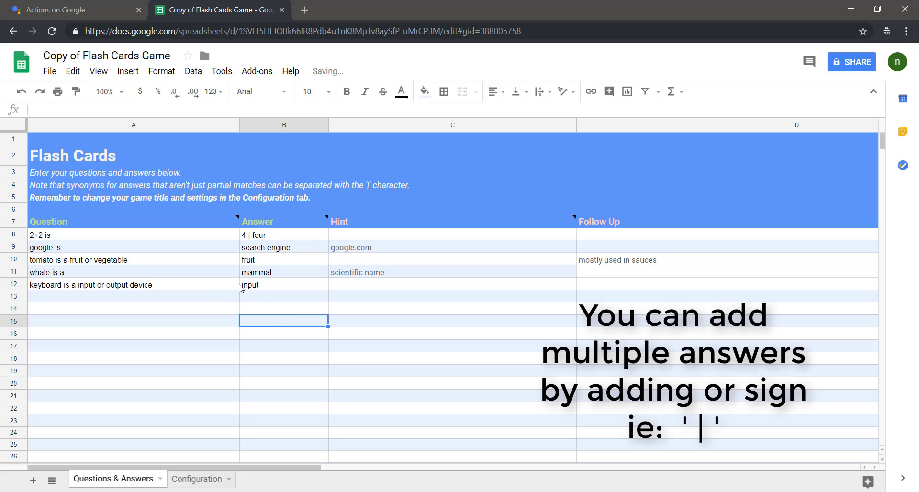
Extend the keyboard question's answer with a synonym so it reads "input | input device".
click(277, 287)
double_click(280, 288)
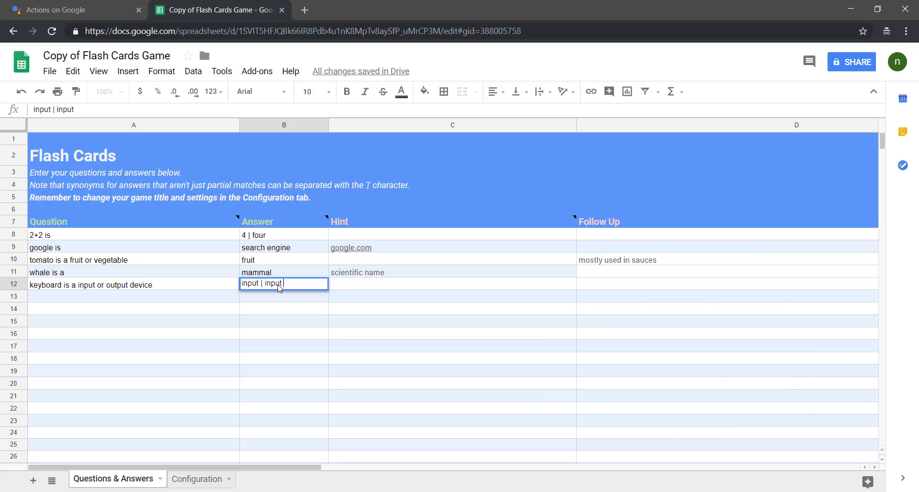
text(| input device)
click(283, 328)
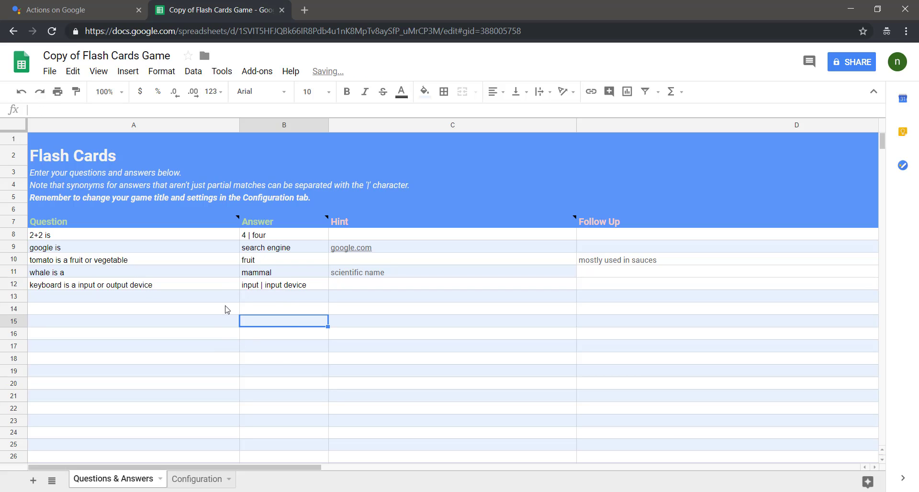
Set the game's Title value on the Configuration sheet to "Easy Quiz Game".
click(195, 480)
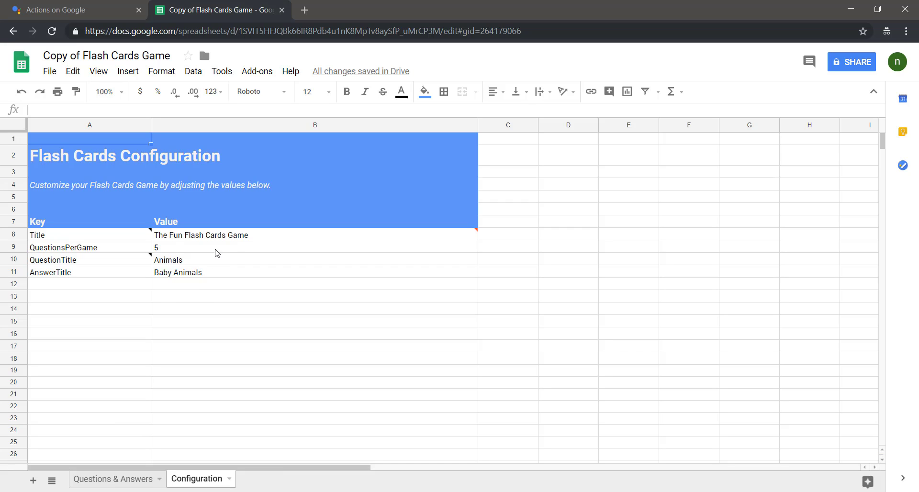
double_click(257, 239)
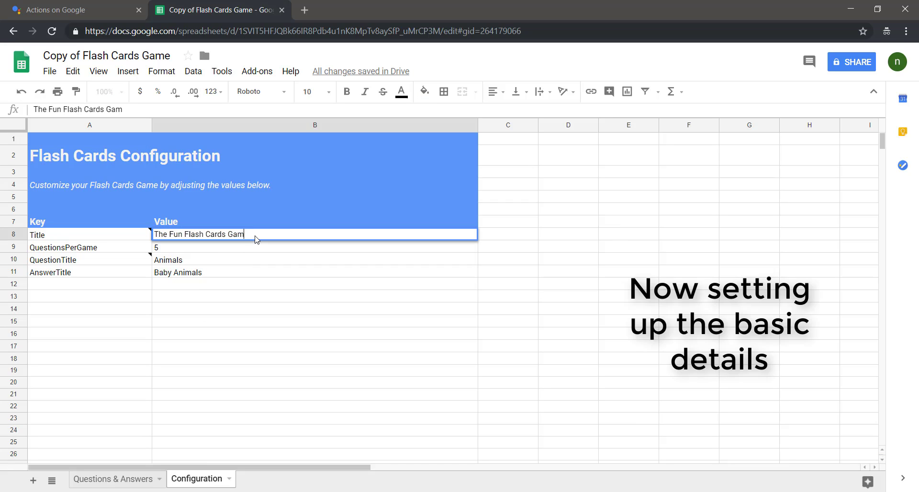
key(BackSpace)
key(BackSpace)
key(BackSpace)
key(BackSpace)
key(BackSpace)
key(BackSpace)
key(BackSpace)
key(BackSpace)
key(BackSpace)
key(BackSpace)
key(BackSpace)
key(BackSpace)
key(BackSpace)
key(BackSpace)
key(BackSpace)
key(BackSpace)
key(BackSpace)
key(BackSpace)
key(BackSpace)
key(BackSpace)
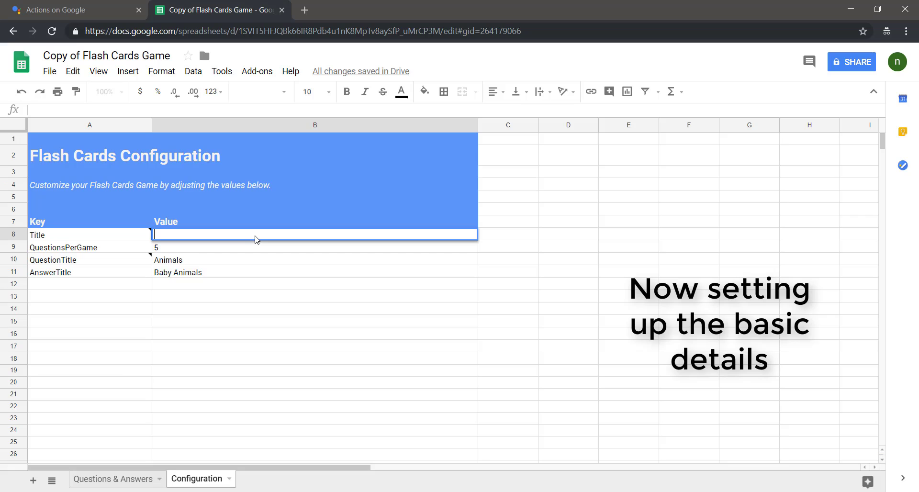
text(Easy Quiz Game)
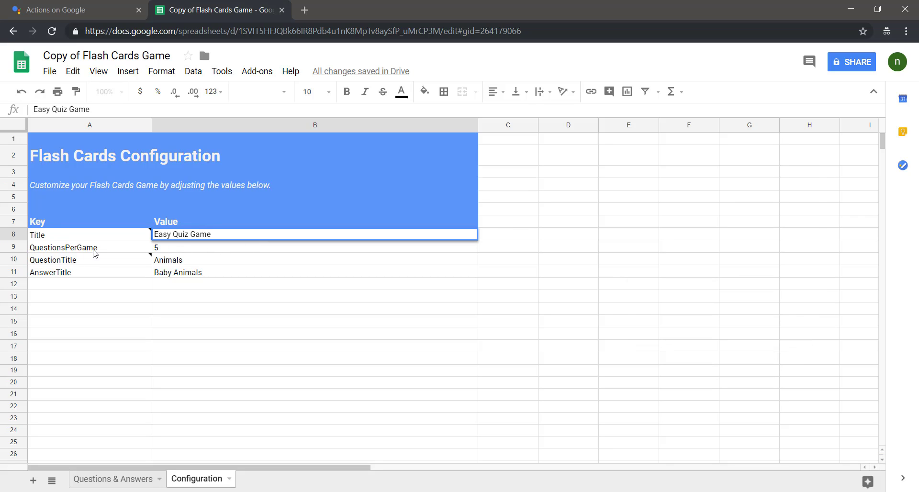
Set the QuestionTitle value to "Basic Questions" and the AnswerTitle value to "Basic Answers".
click(198, 265)
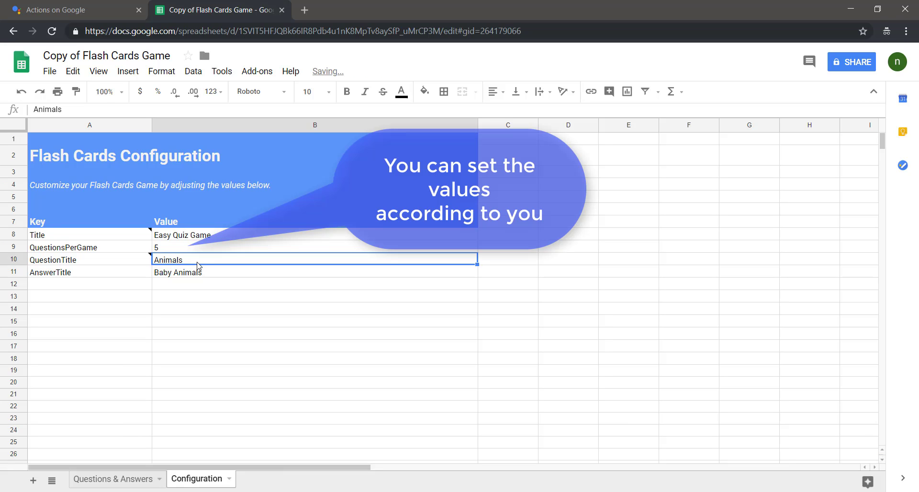
key(BackSpace)
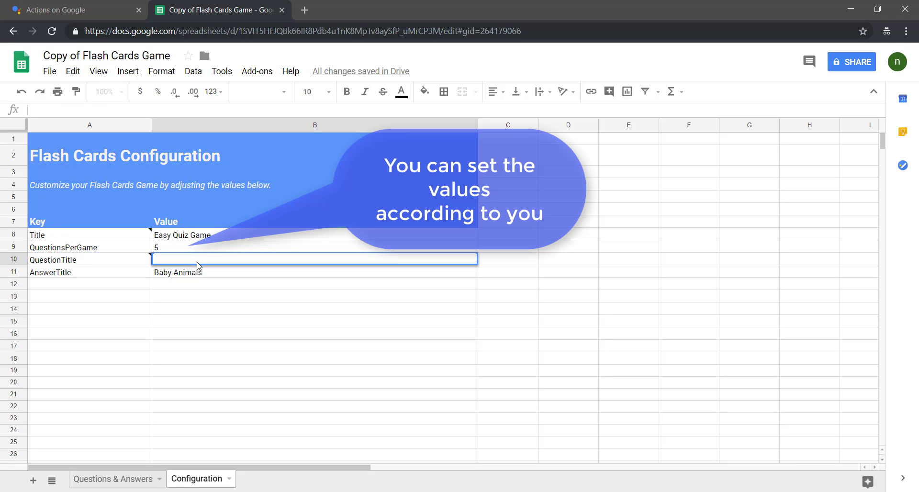
text(Basic Questions)
key(Return)
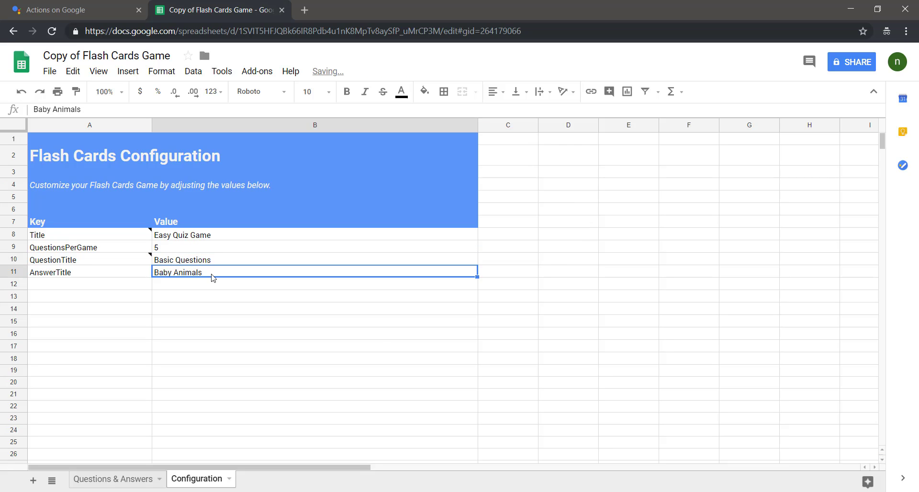
key(BackSpace)
text(Basic Answers)
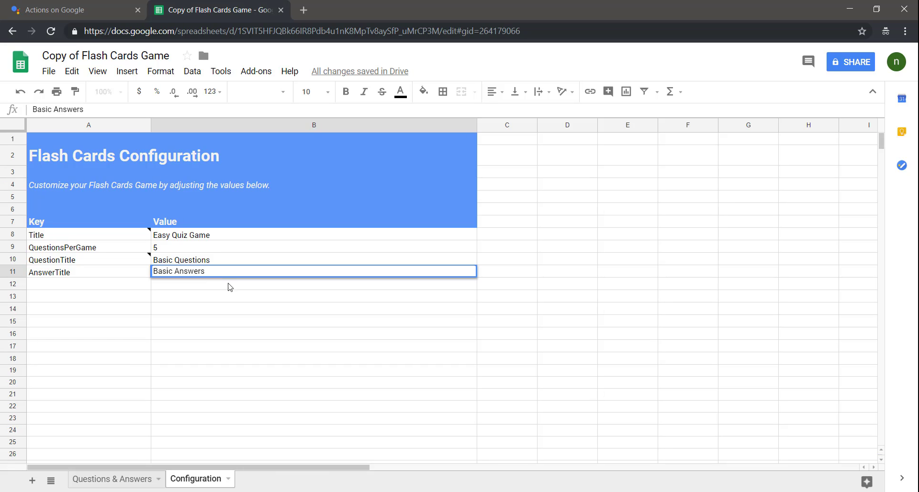
click(331, 336)
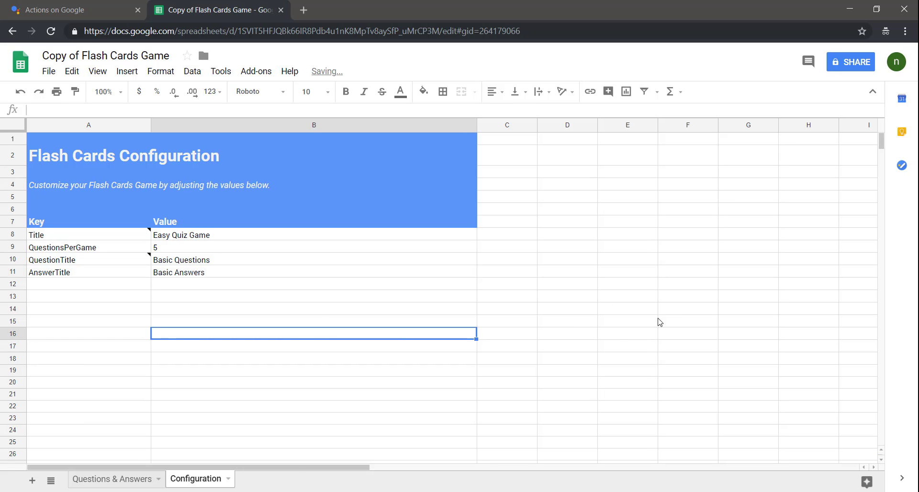
Turn on link sharing for the spreadsheet and copy its shareable link.
click(845, 73)
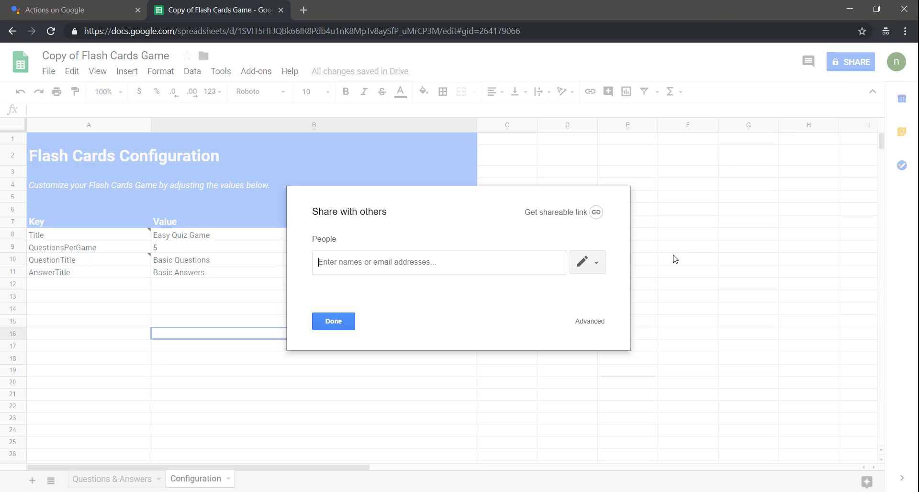
click(595, 213)
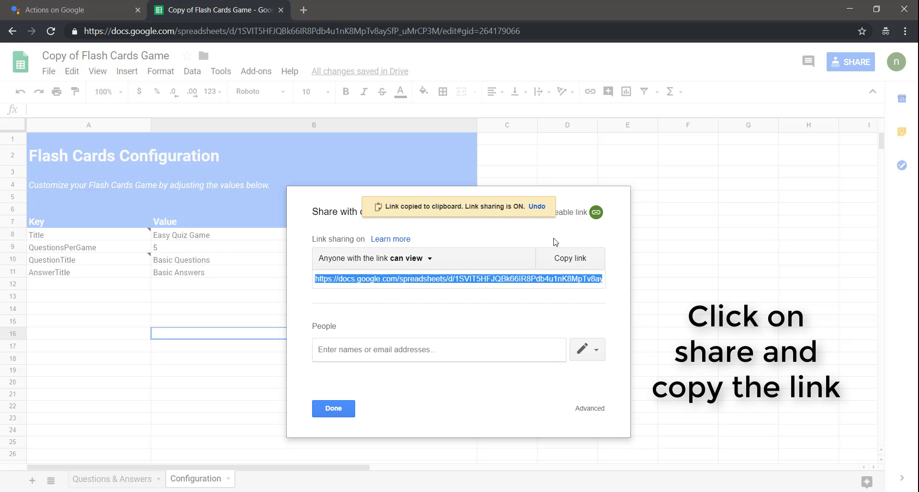
click(595, 213)
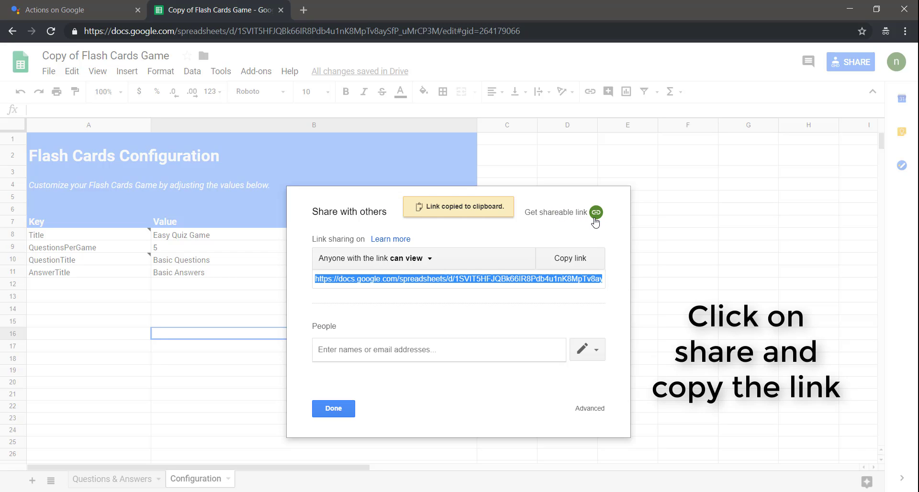
Switch to Actions on Google and upload the flash card content using the copied Google Sheet URL.
click(90, 5)
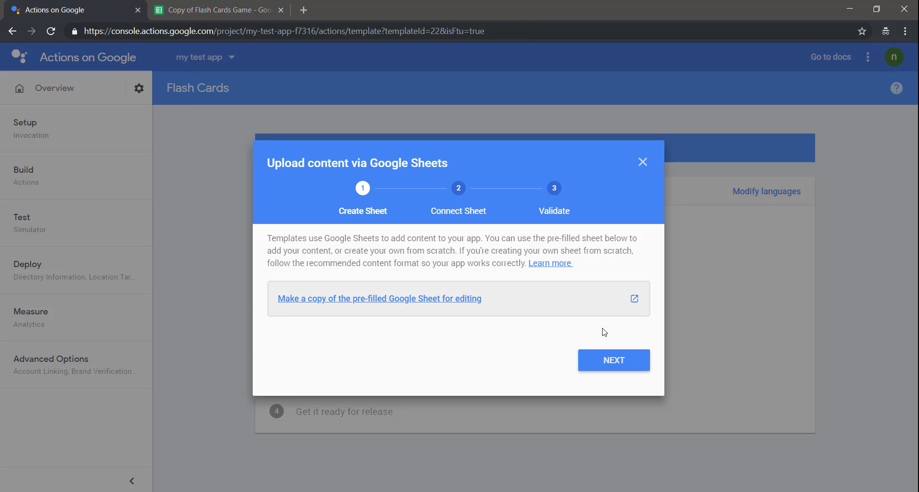
click(601, 361)
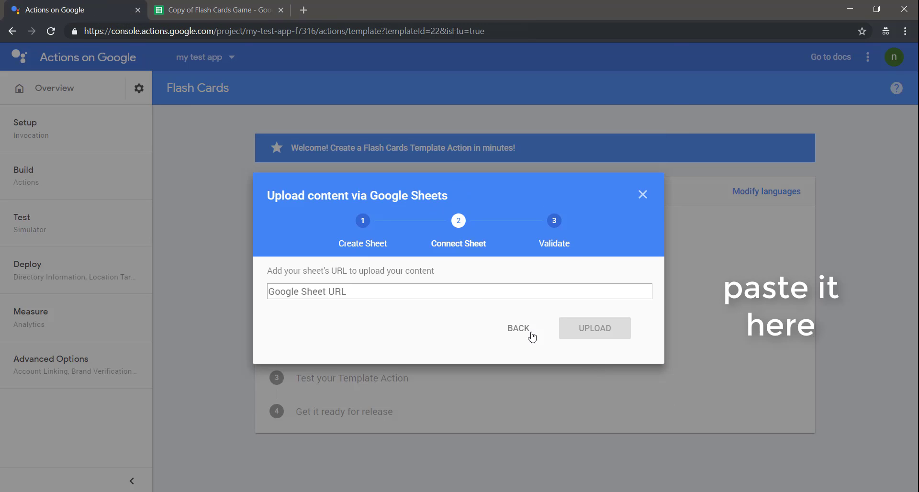
click(358, 293)
key(ctrl+v)
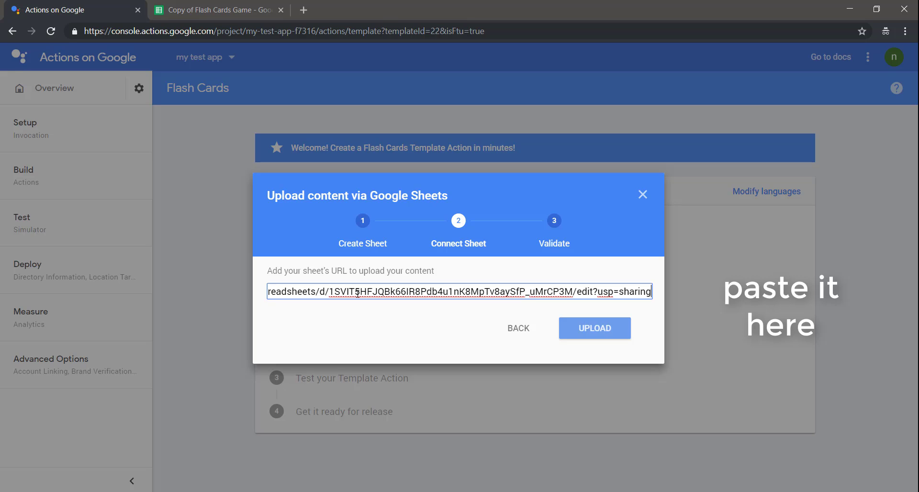
click(595, 329)
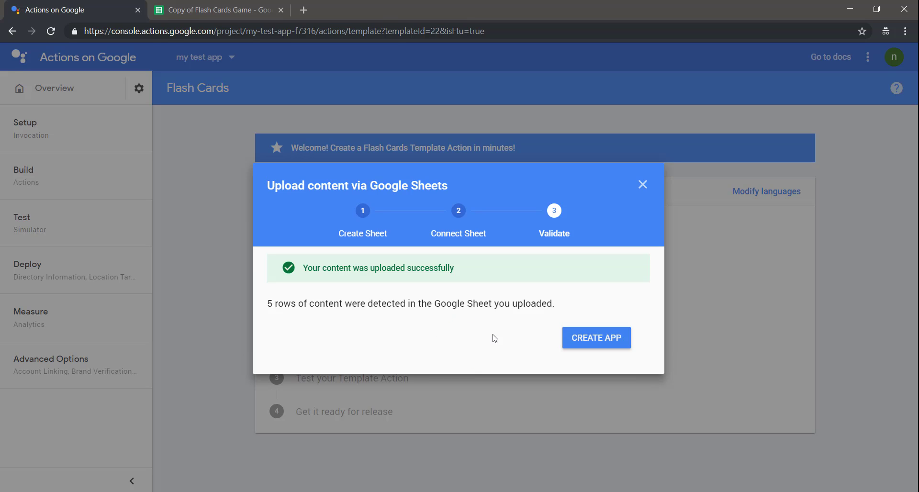
Create the app from the uploaded content and open the action in the test simulator.
click(595, 340)
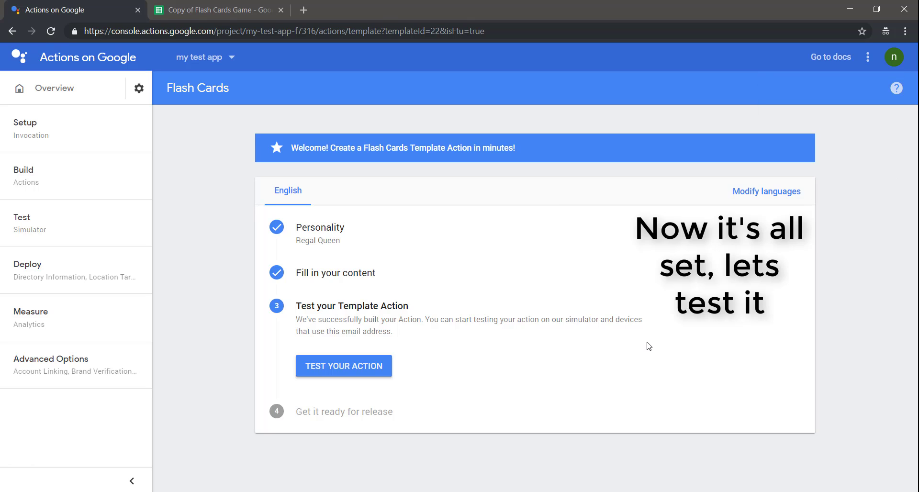
click(360, 368)
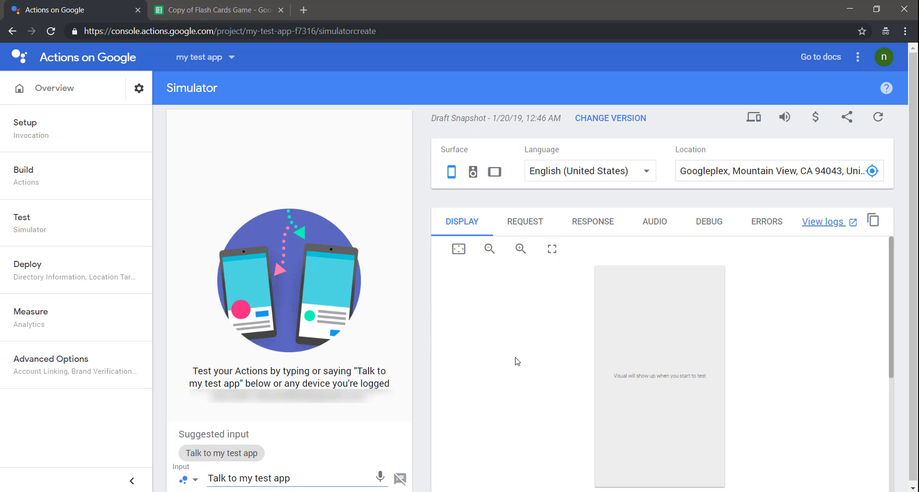
Review the simulator's request, response, audio, debug and errors information.
click(517, 225)
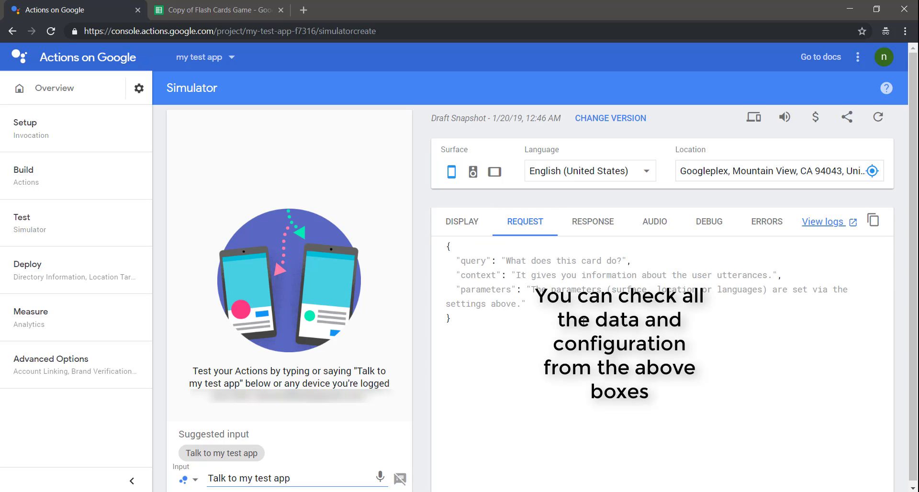
click(592, 229)
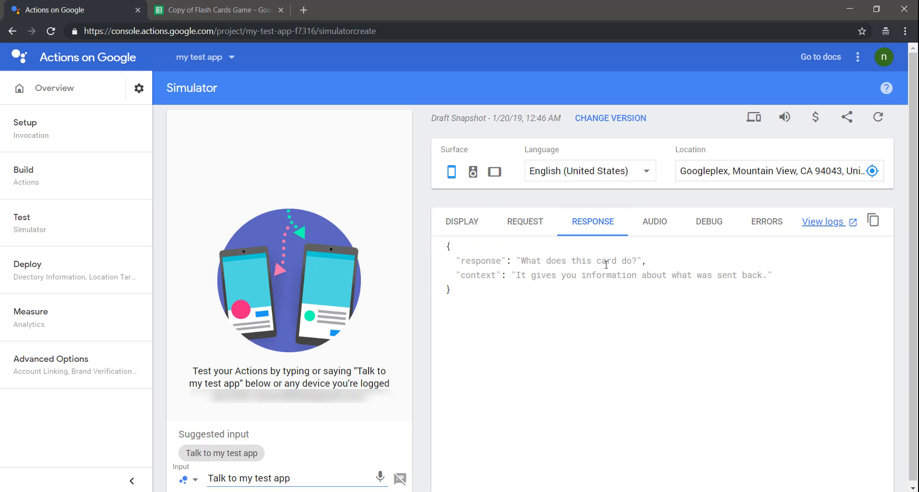
click(670, 231)
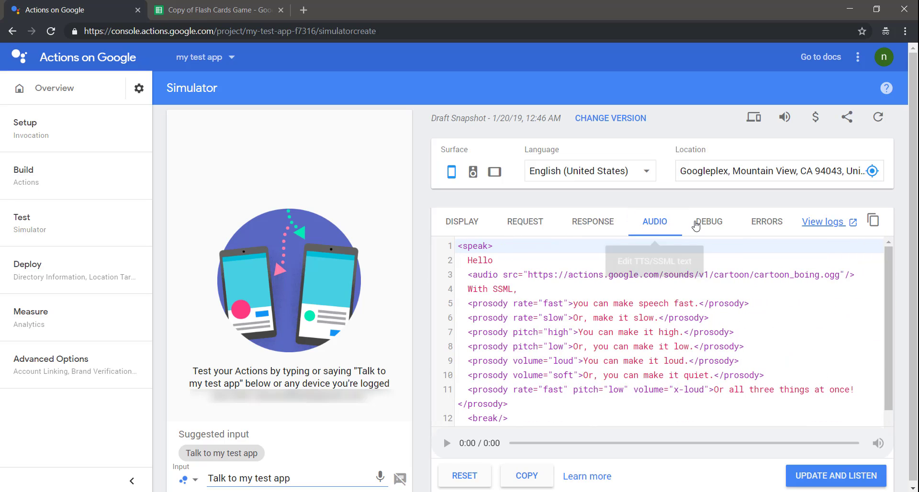
click(697, 225)
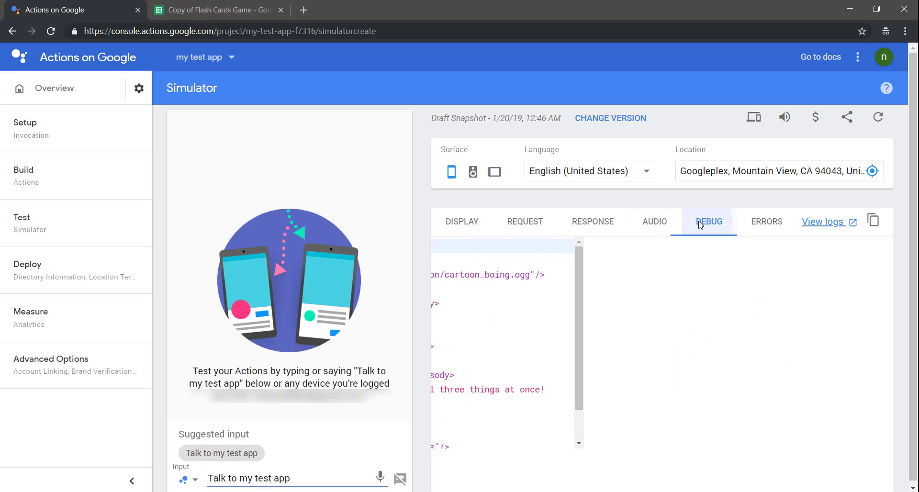
click(752, 227)
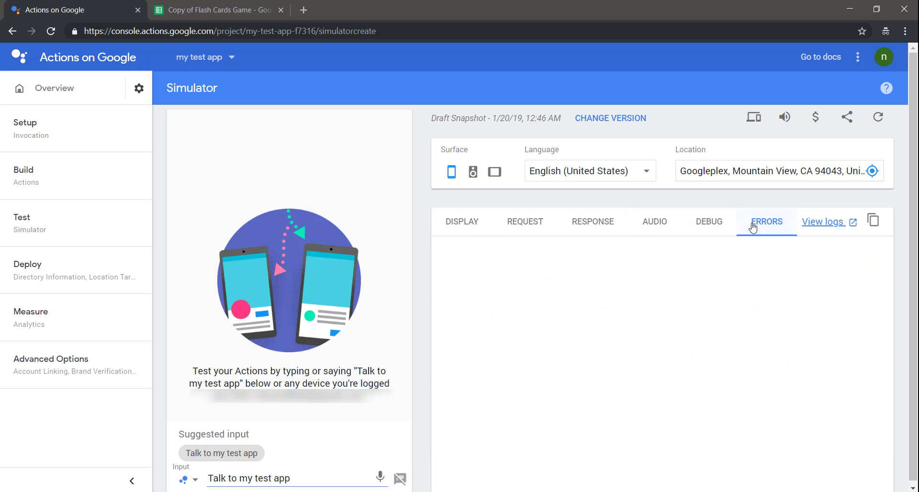
Return to the simulator's display preview and send the query "Talk to my test app" to start the test.
click(467, 227)
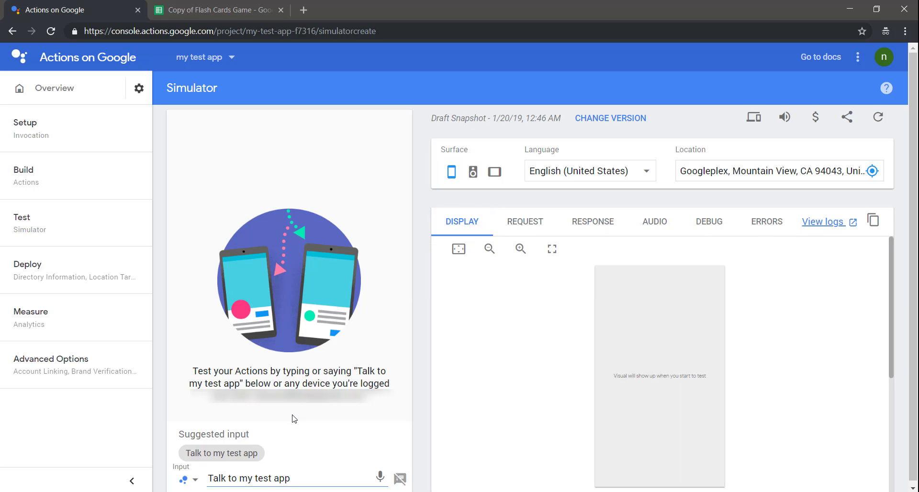
key(Return)
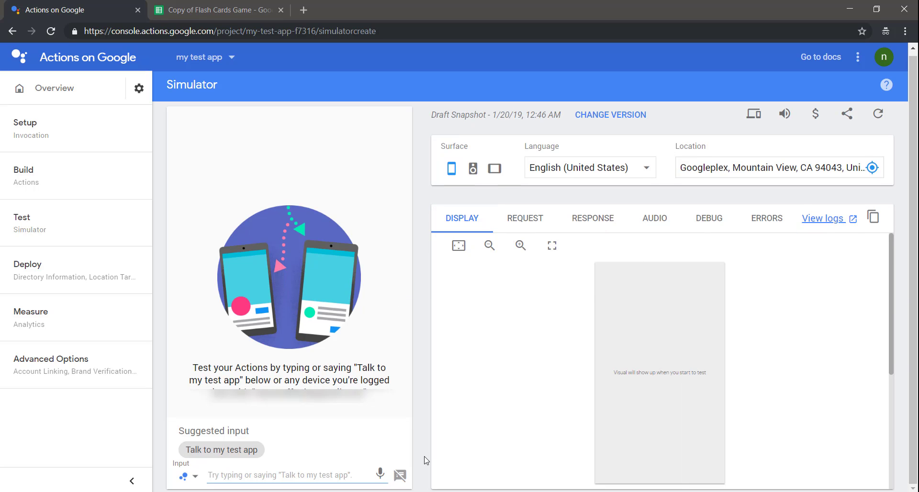
Start the conversation with the suggested "Talk to my test app" query and answer the keyboard question with "input device".
click(243, 450)
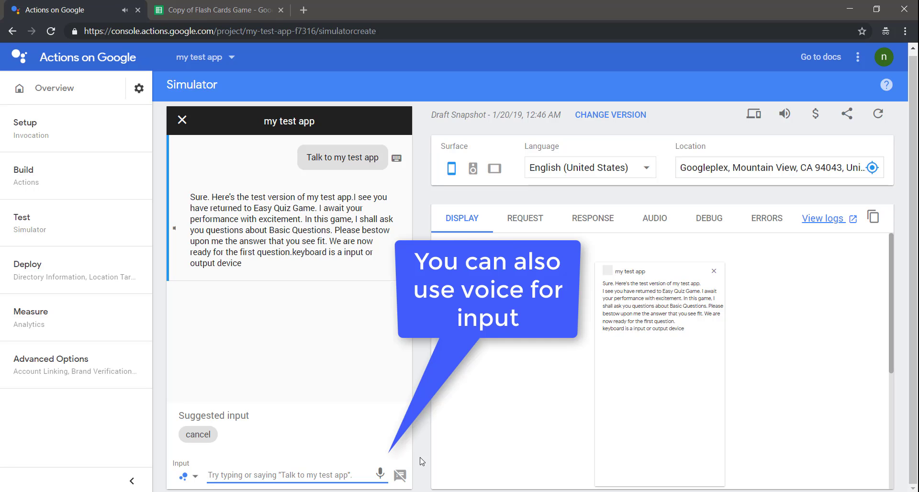
text(input)
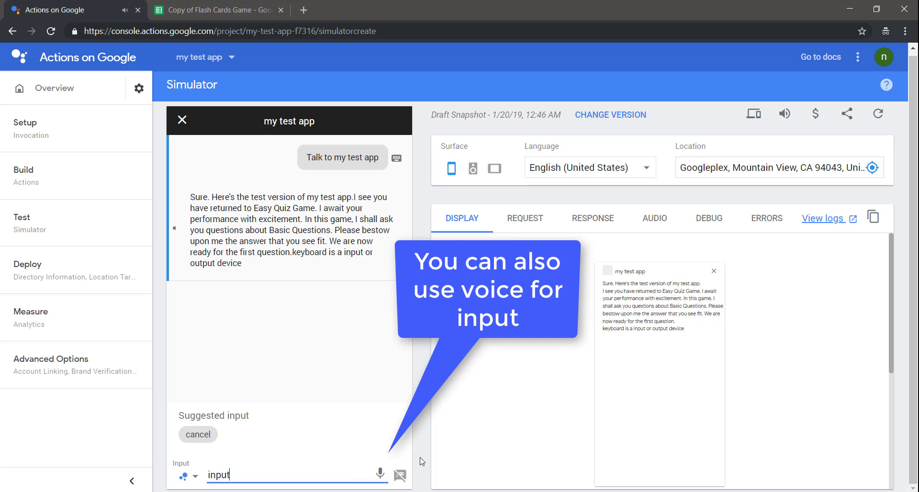
text( device)
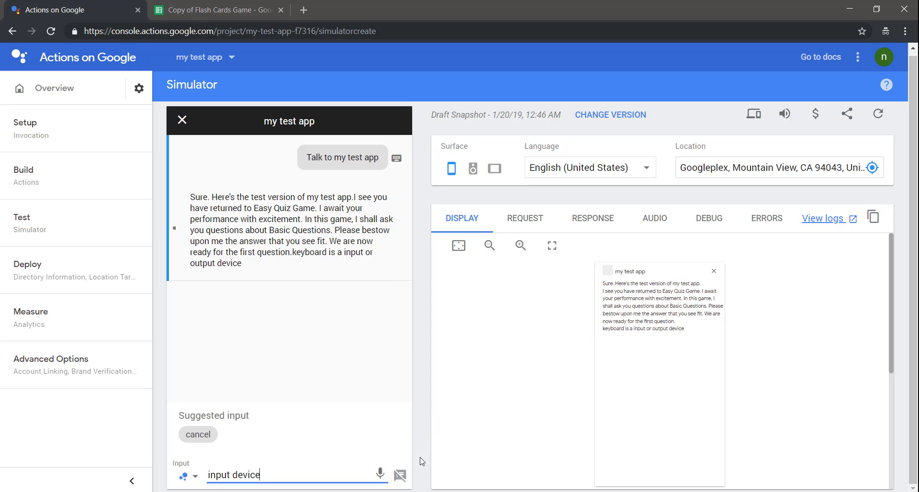
key(Return)
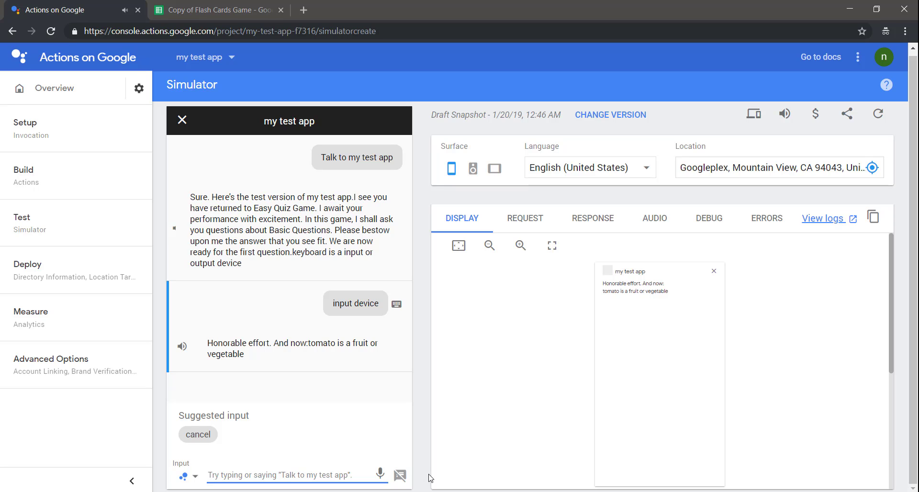
Answer the tomato question with "vegetable" and the Google question with "search engine".
text(vegetab)
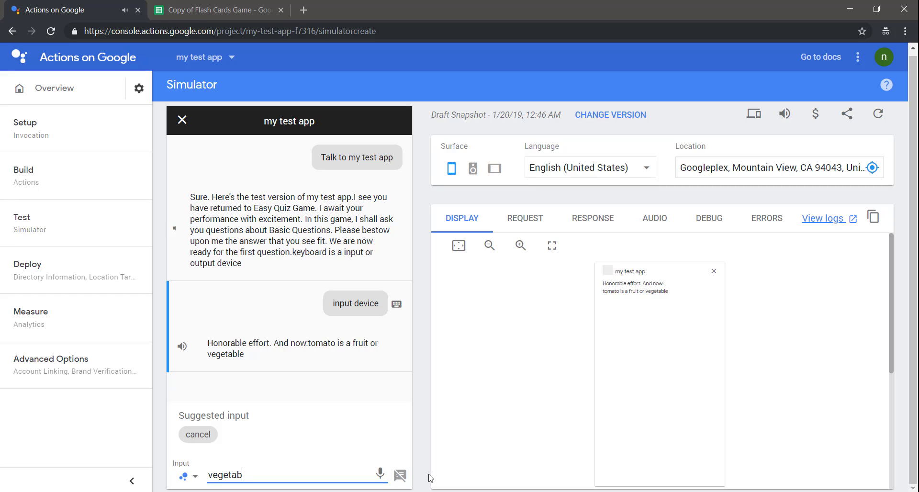
text(le)
key(Return)
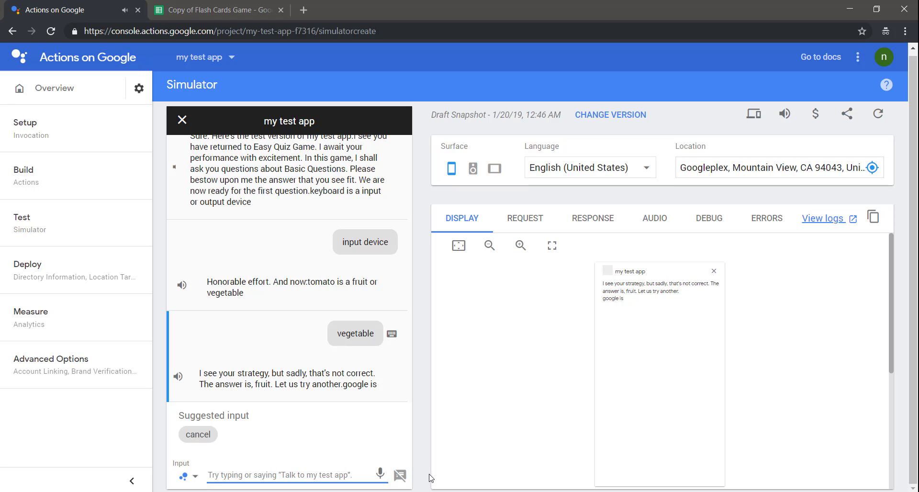
text(search )
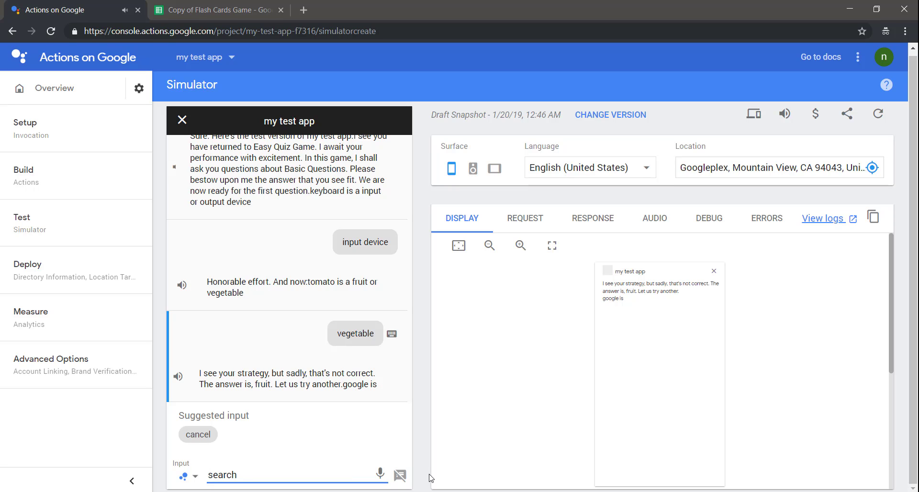
text(engine)
key(Return)
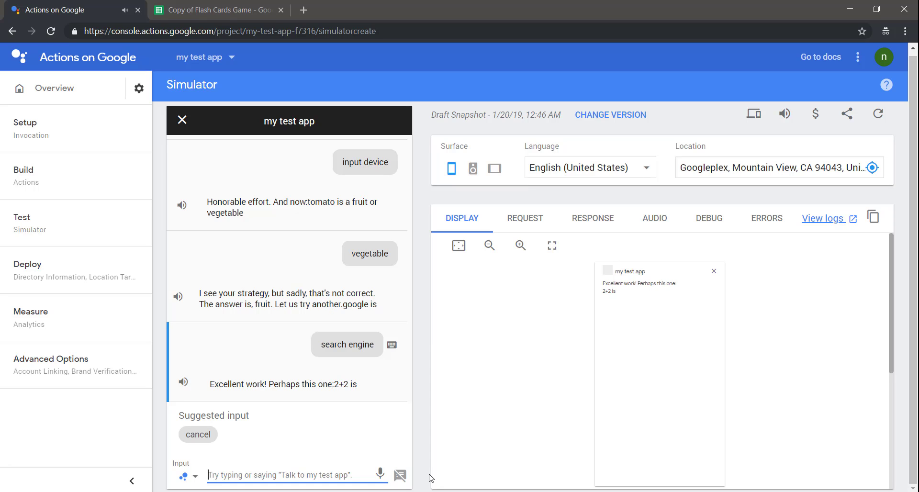
Answer the 2+2 question with "22" to test a wrong reply, and give "4" as the second answer.
text(22)
key(Return)
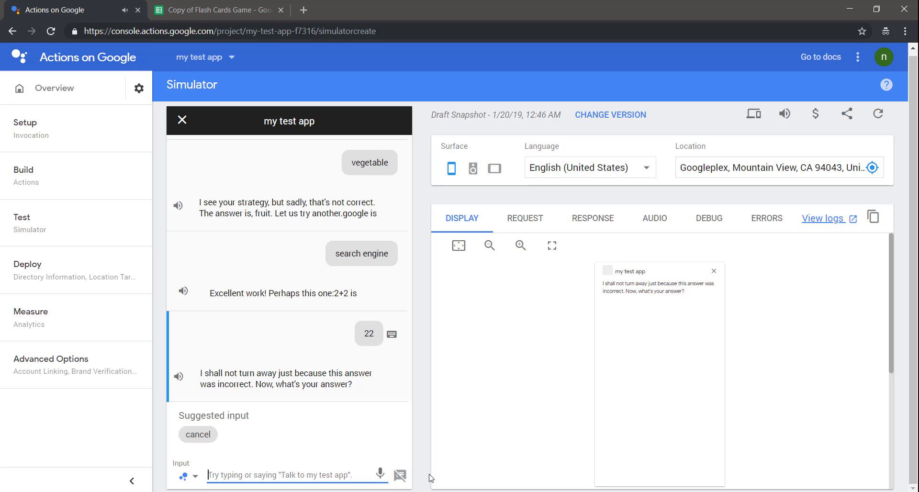
text(4)
key(Return)
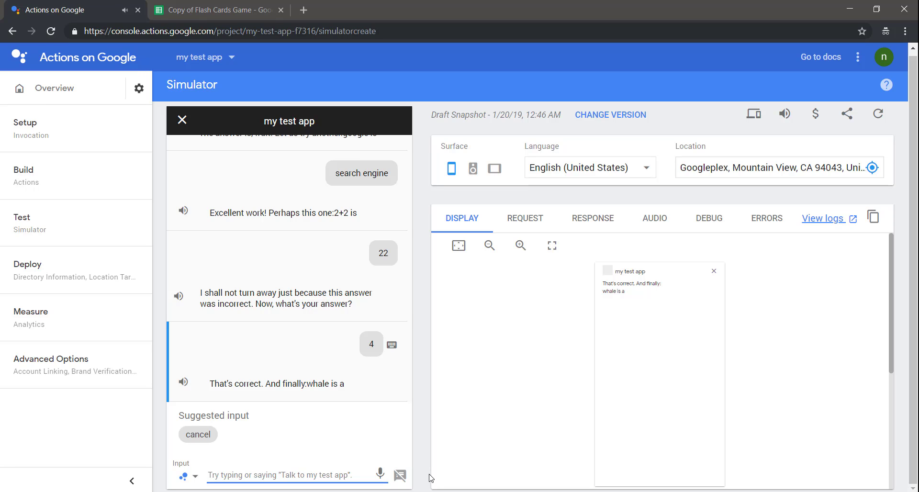
Answer the final whale question with "mammal".
text(mamm)
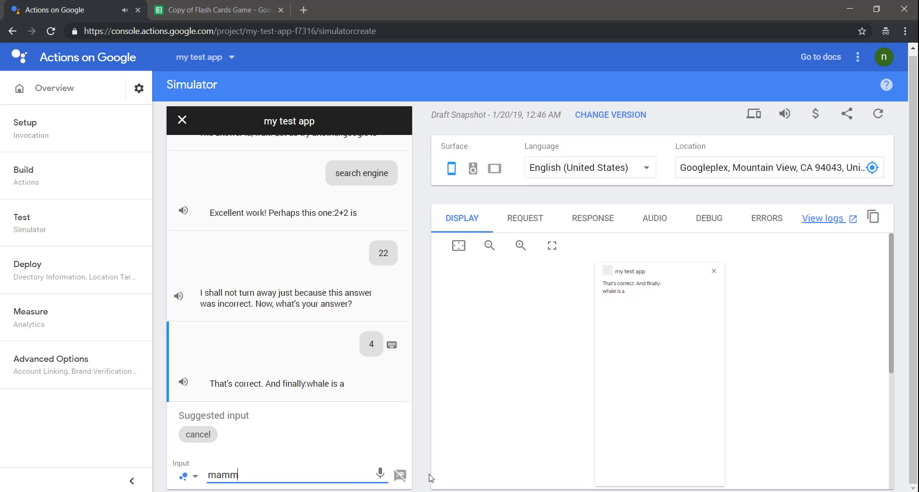
text(al)
key(Return)
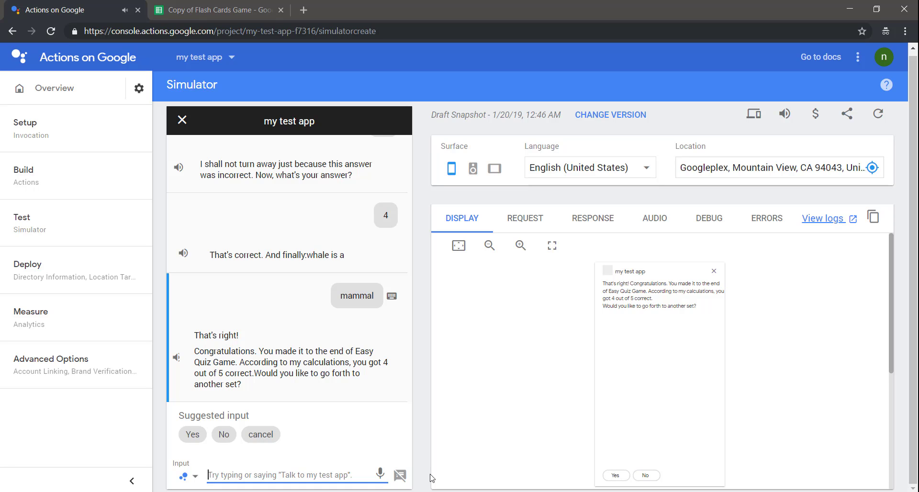
Decline another question set with the suggested "No" reply and reset the simulator.
click(221, 434)
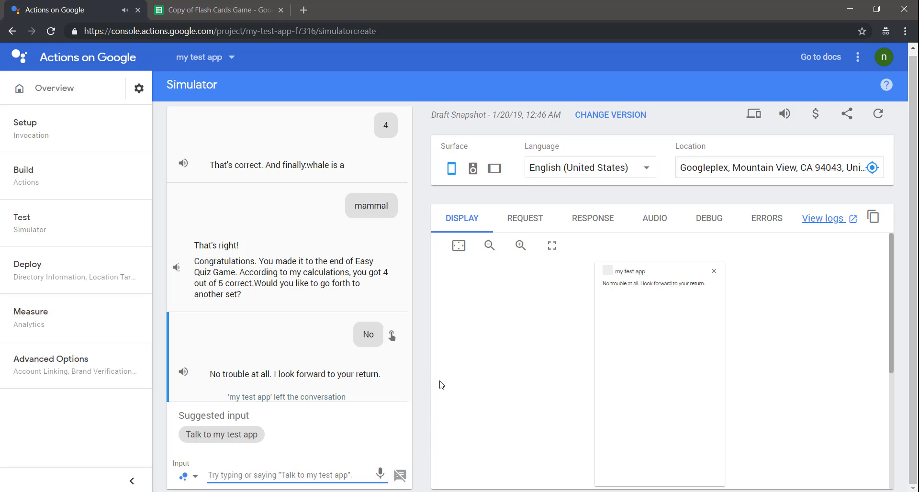
click(880, 116)
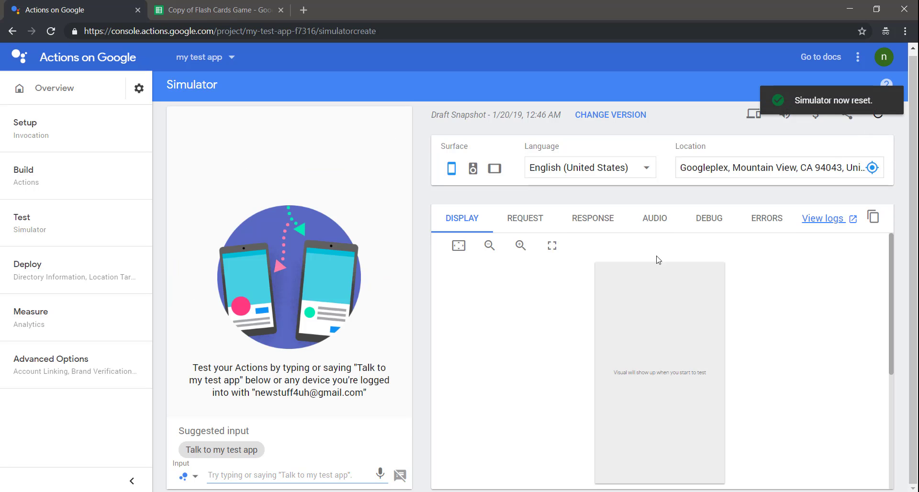